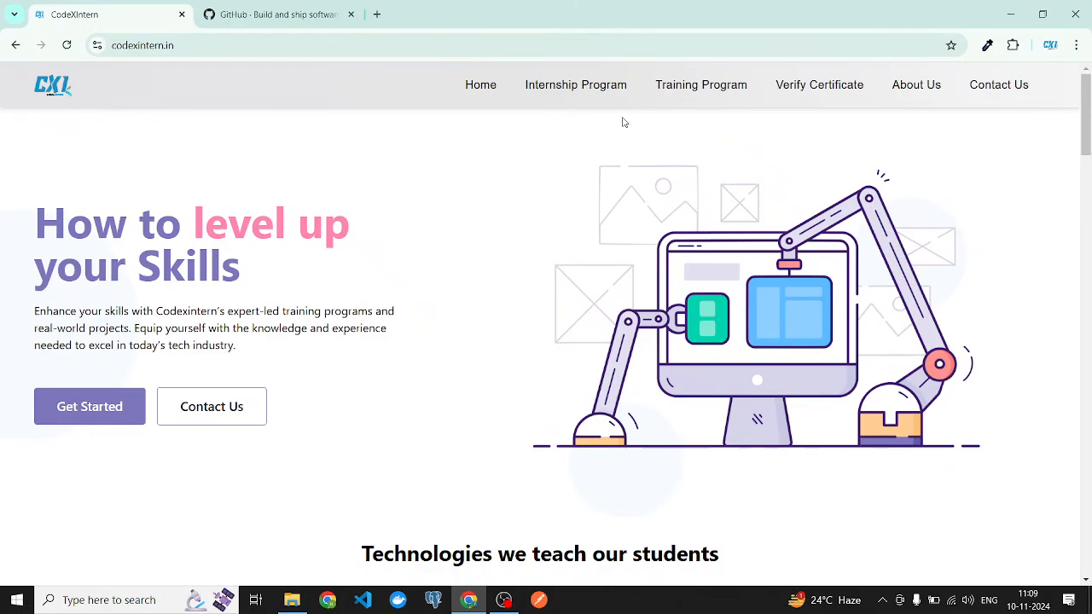
# Step: Search Google for github in a new browser tab and open the official GitHub site from the results
pyautogui.click(376, 15)
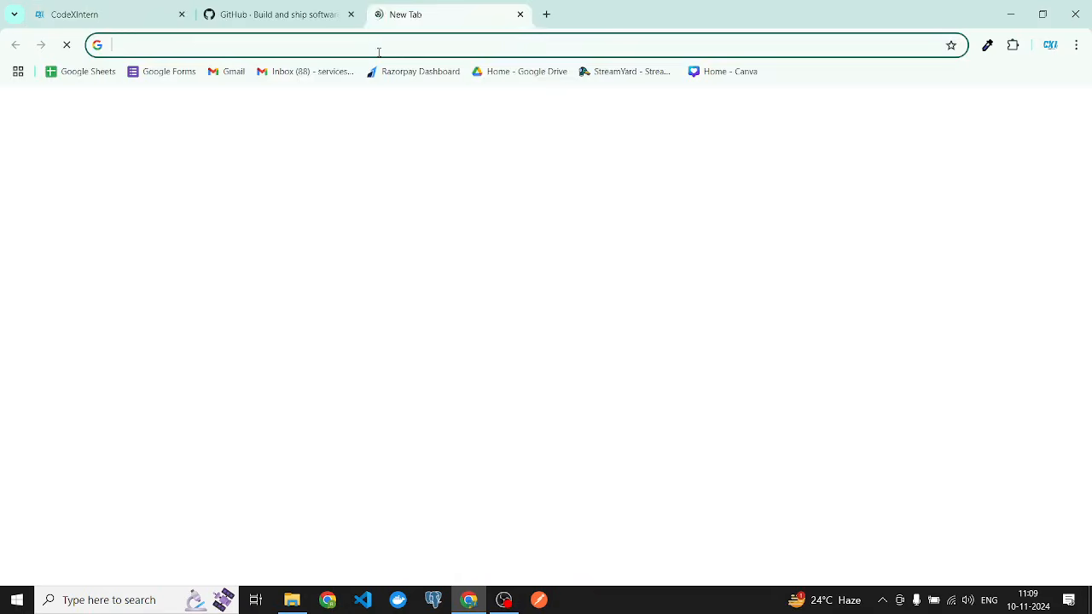
pyautogui.click(378, 48)
pyautogui.write('github')
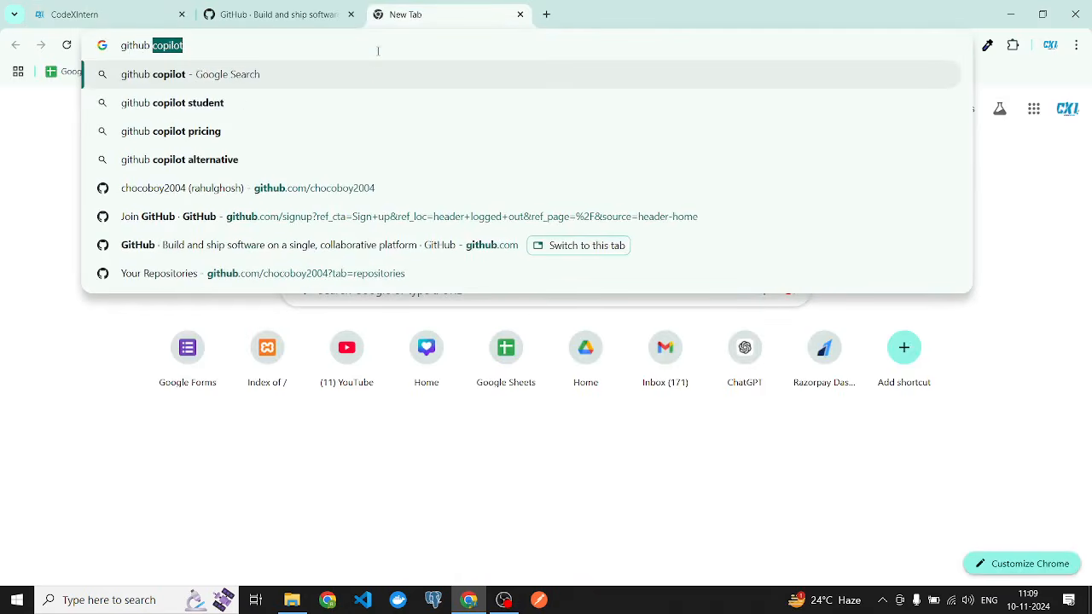
pyautogui.press('Delete')
pyautogui.press('Return')
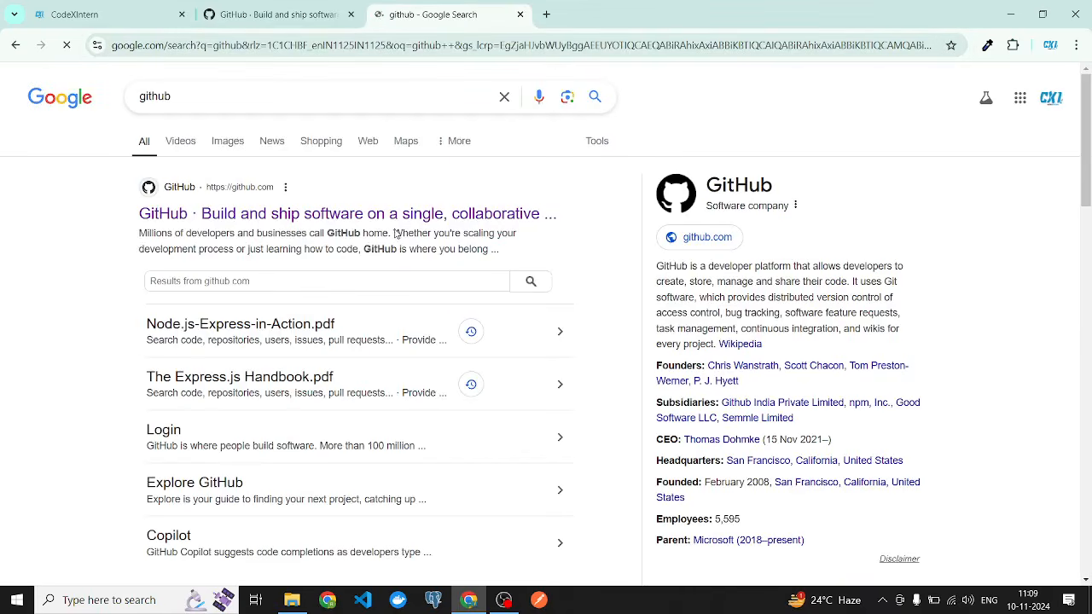
pyautogui.click(353, 220)
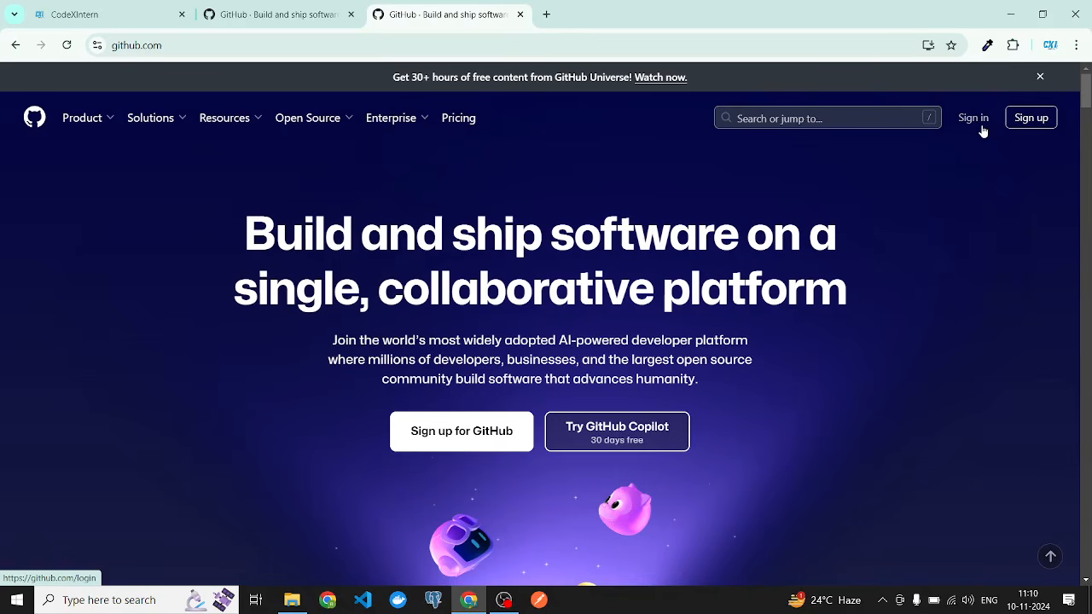
# Step: Go to the GitHub sign-up form, enter the account's email address and continue
pyautogui.click(982, 131)
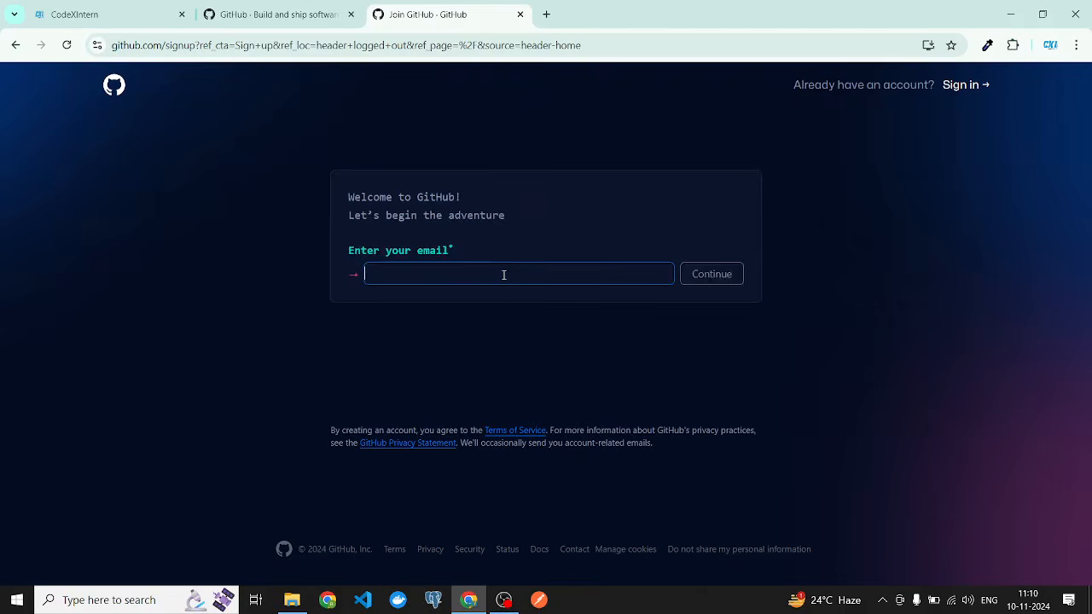
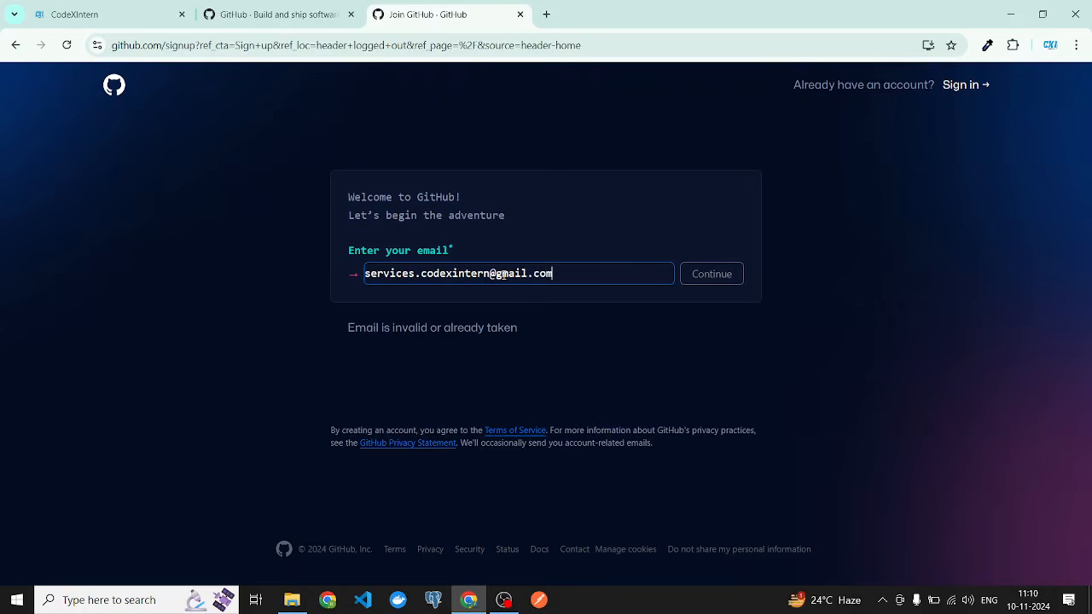
pyautogui.click(708, 278)
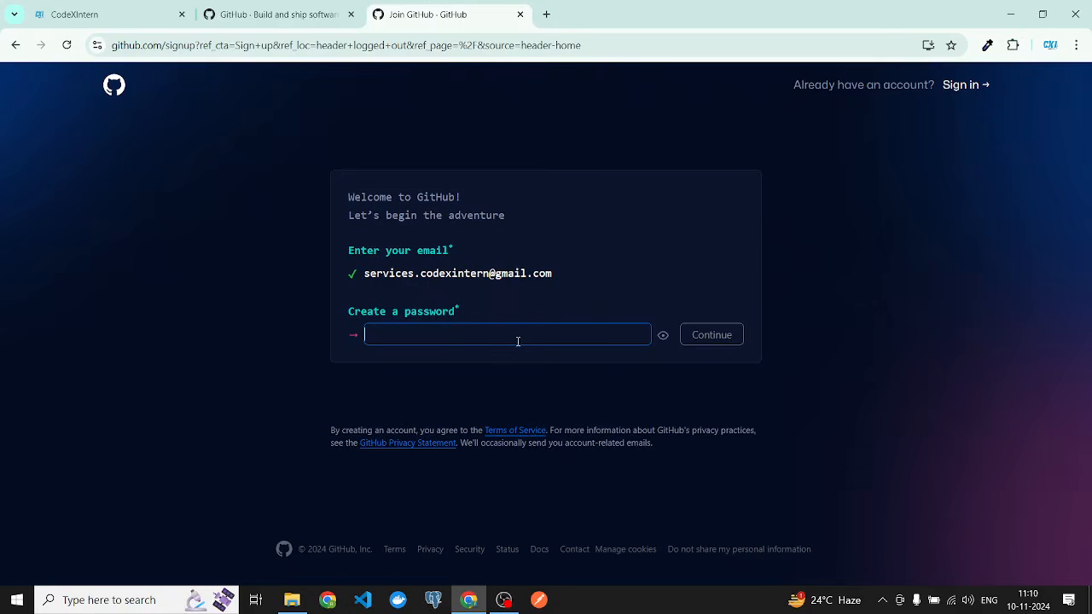
# Step: Create the account password in the sign-up form and continue to the username
pyautogui.write('••••••••')
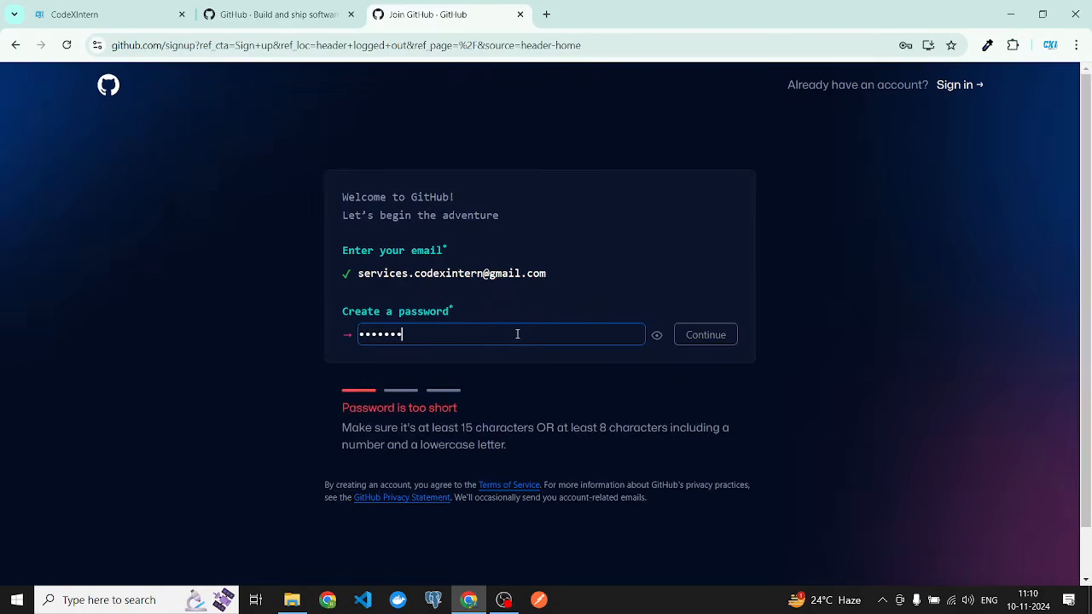
pyautogui.doubleClick(574, 337)
pyautogui.click(574, 339)
pyautogui.click(702, 337)
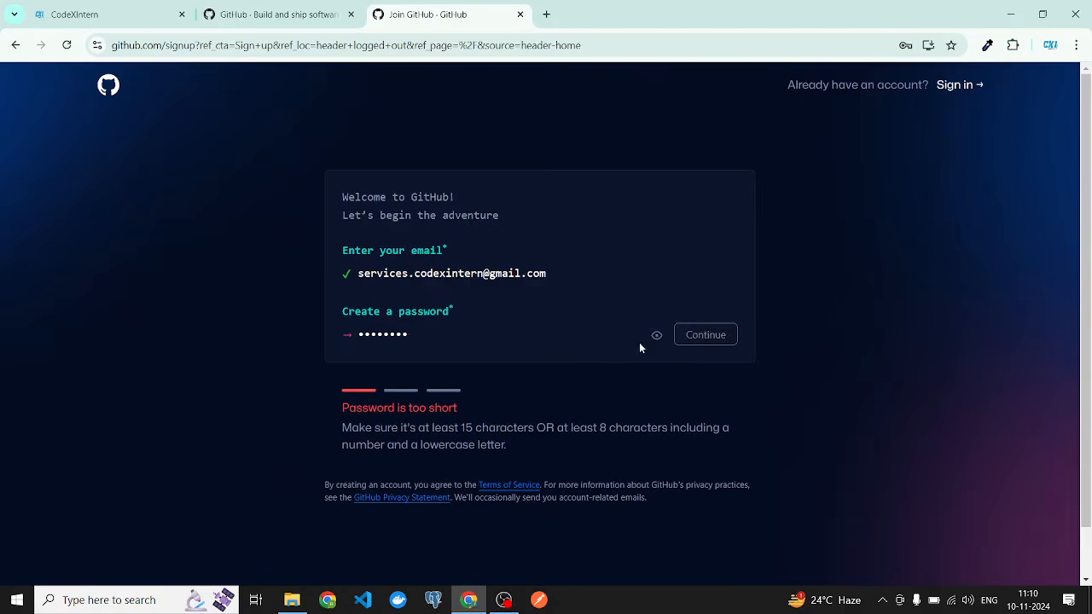
pyautogui.click(560, 338)
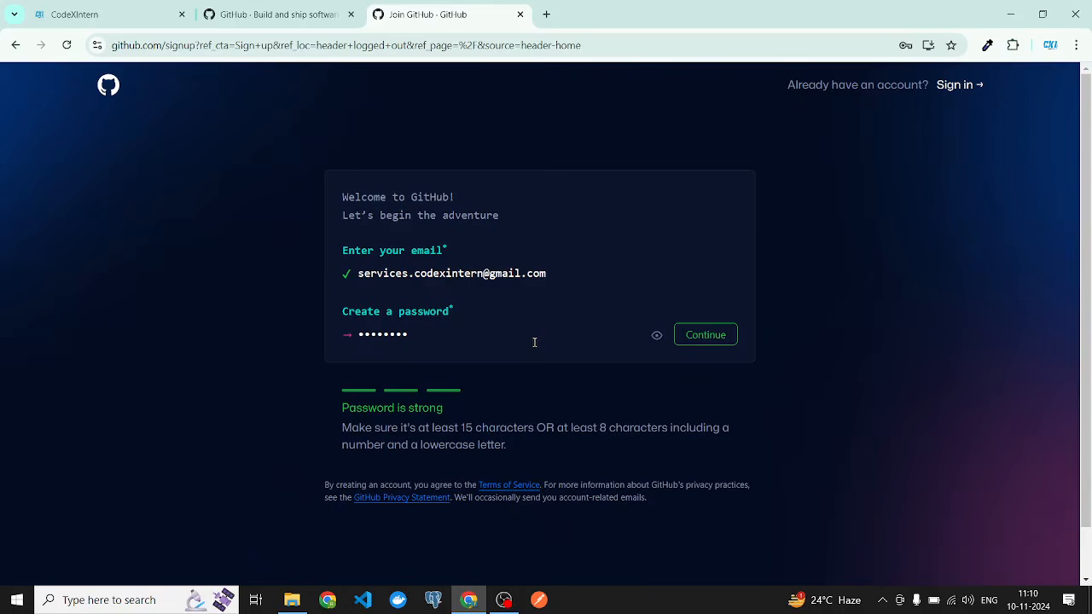
pyautogui.click(706, 339)
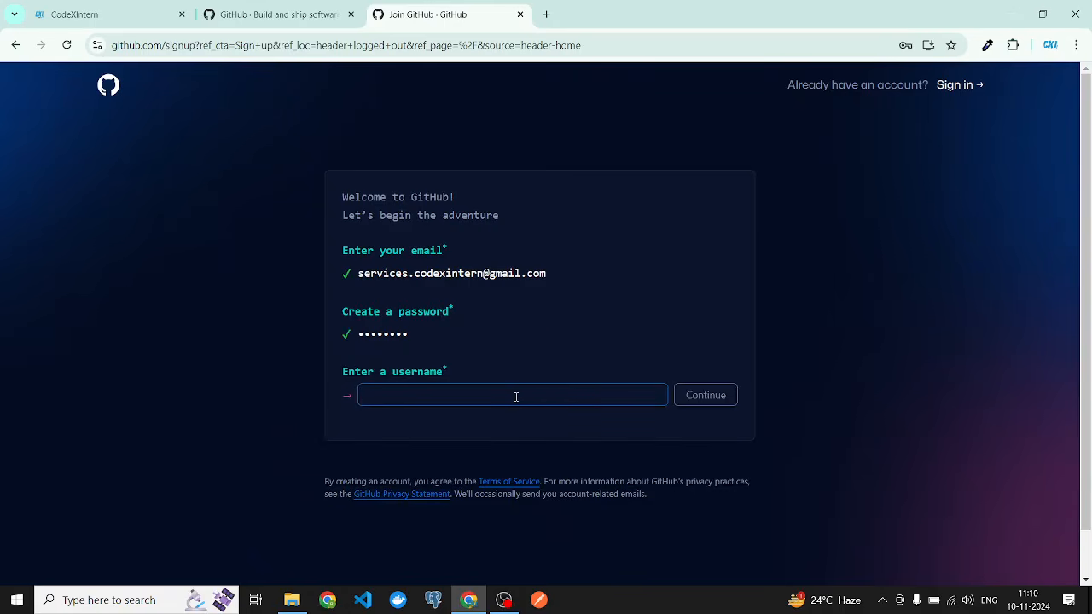
# Step: Enter codexintern as the account username and continue with the sign-up
pyautogui.write('codexintern')
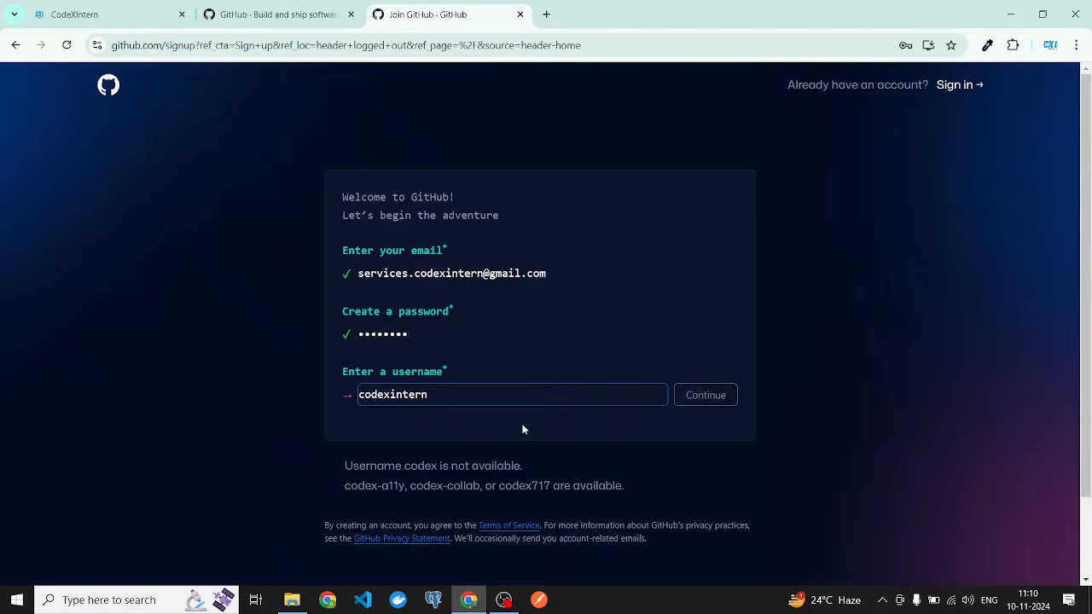
pyautogui.click(712, 394)
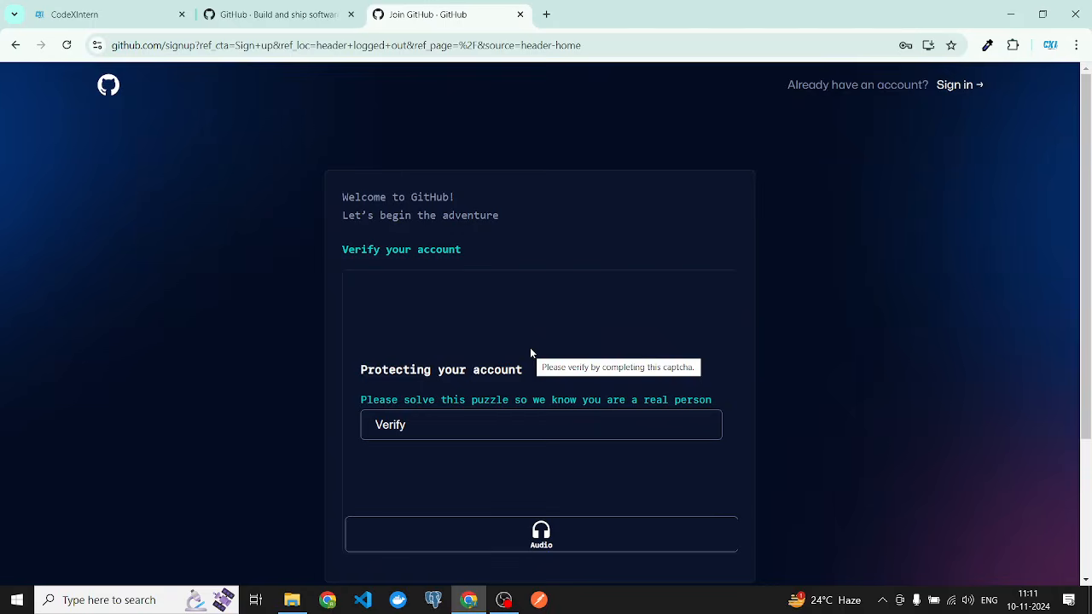
# Step: Start the account verification puzzle, rotate the object to face the direction of the hand and submit the answer
pyautogui.scroll(-2, 572, 218)
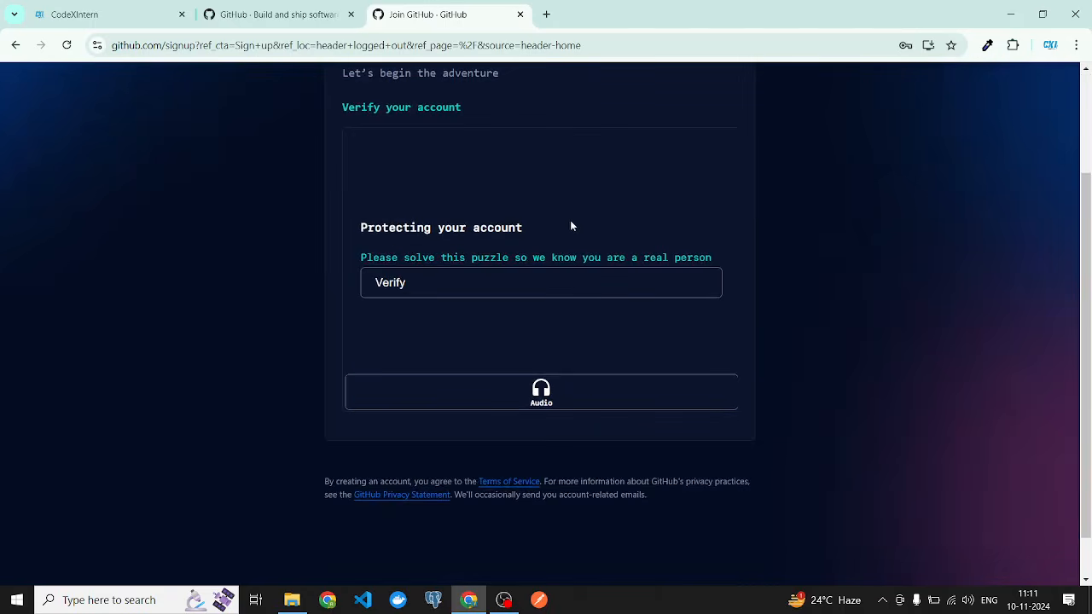
pyautogui.click(503, 295)
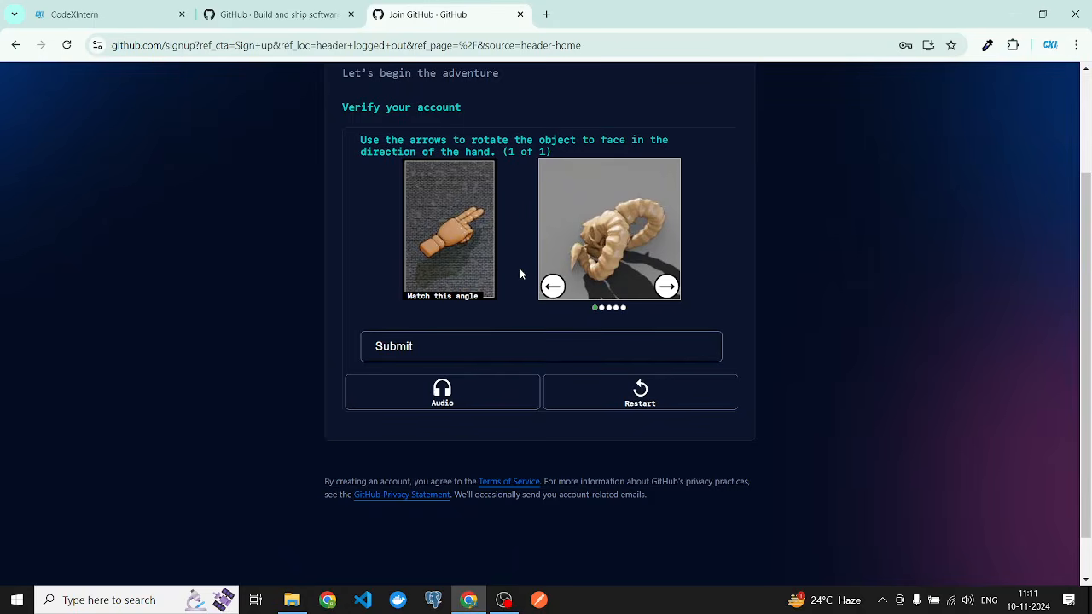
pyautogui.click(666, 286)
pyautogui.click(666, 286)
pyautogui.click(666, 287)
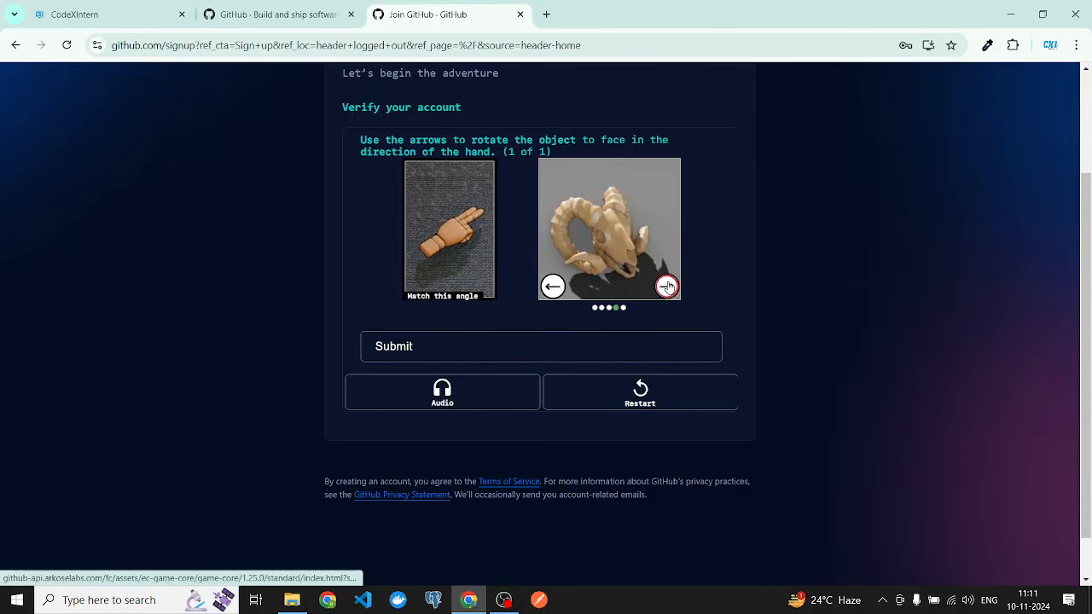
pyautogui.click(666, 287)
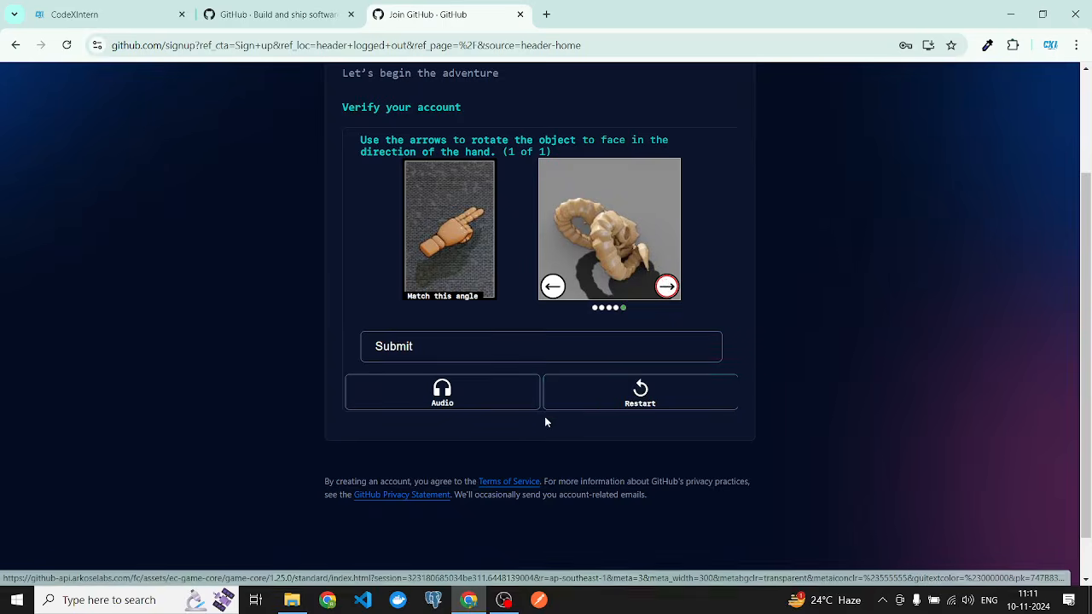
pyautogui.click(483, 350)
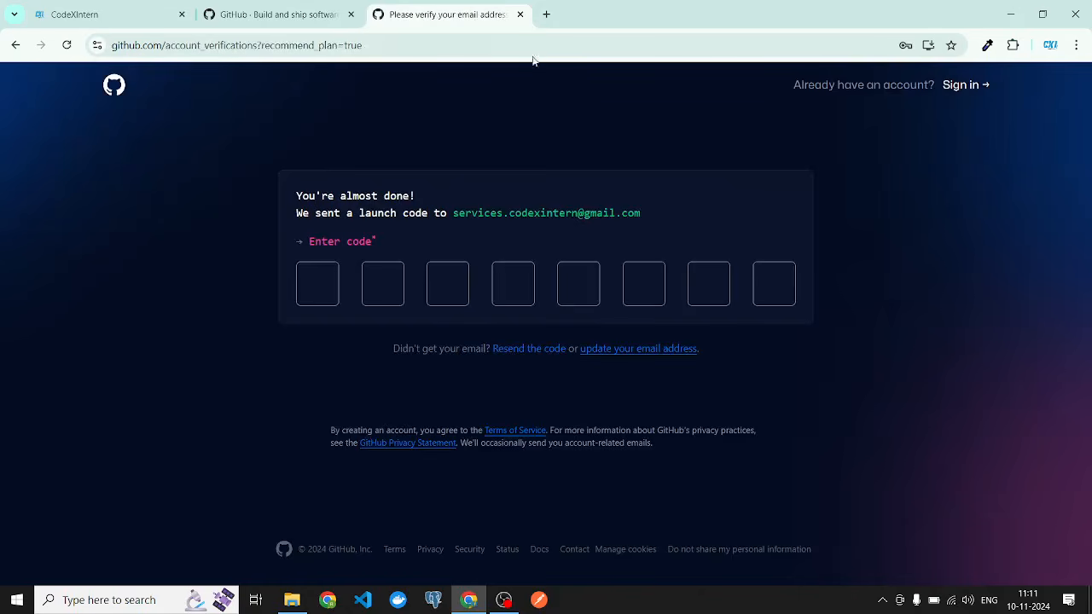
# Step: Switch to Gmail in a new browser tab and open the email from GitHub containing the launch code
pyautogui.click(545, 15)
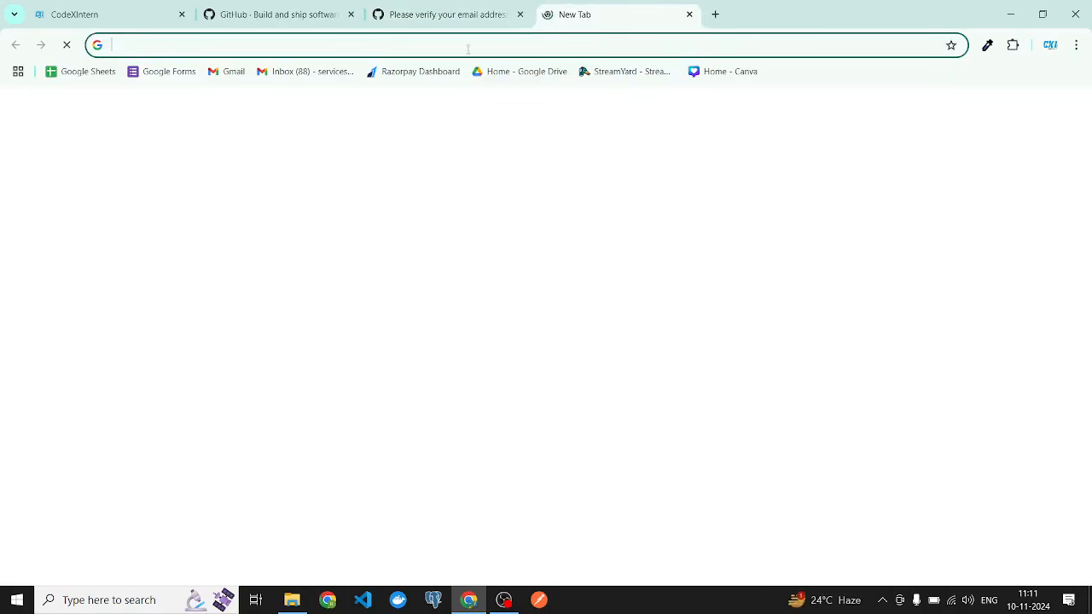
pyautogui.click(225, 71)
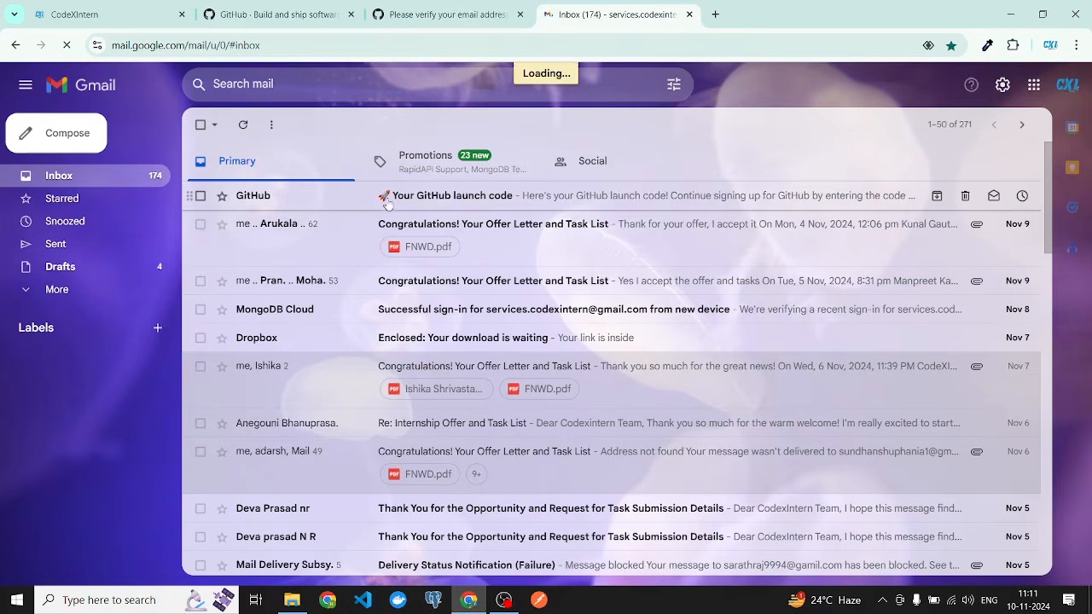
pyautogui.click(450, 197)
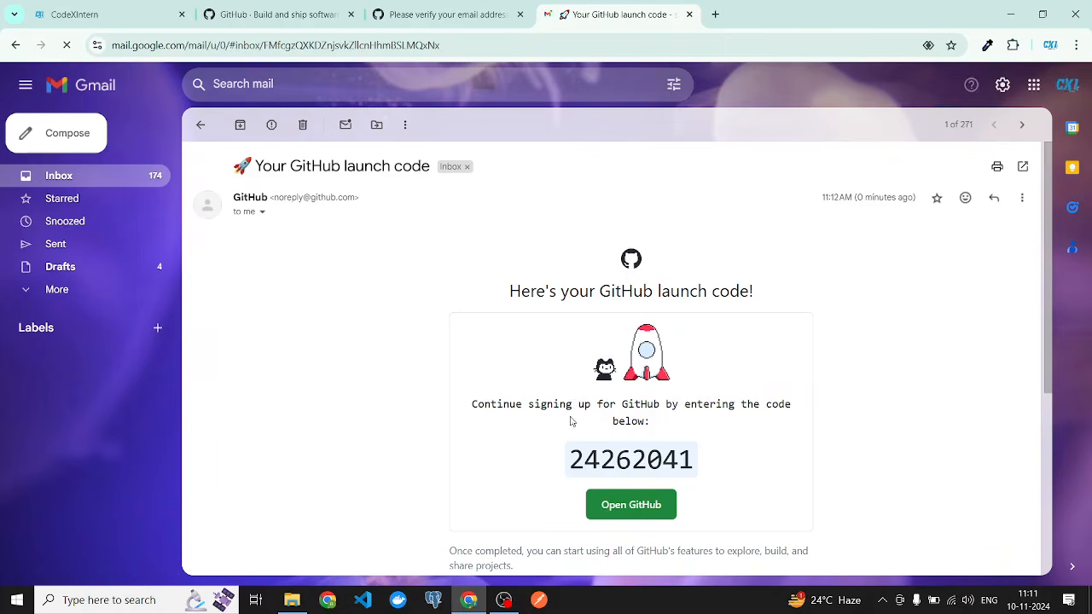
# Step: Return to the GitHub verification page and enter the launch code from the email, checking the email again partway through
pyautogui.click(422, 9)
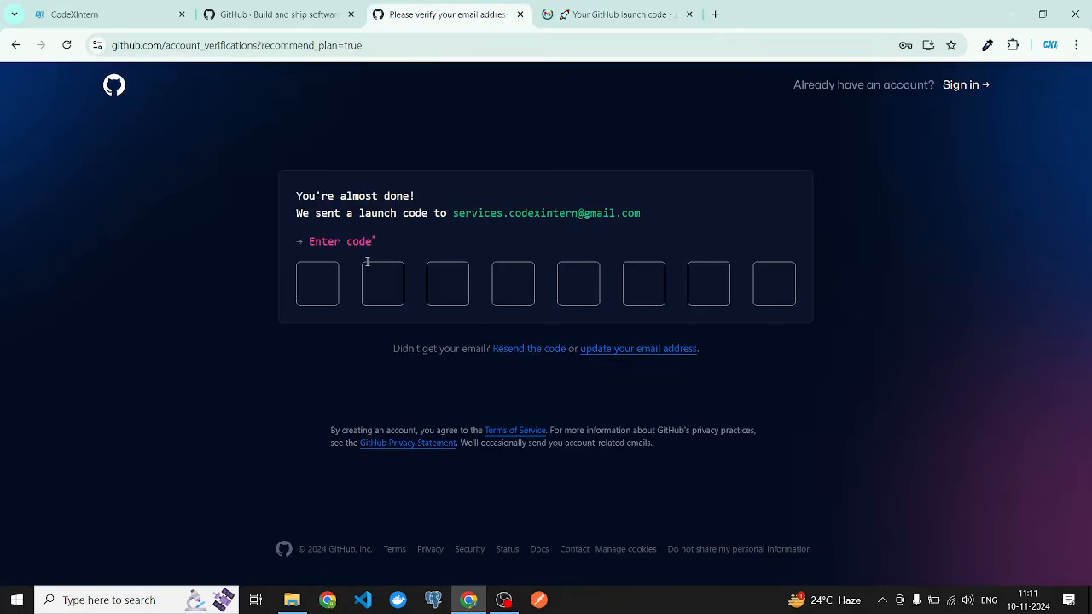
pyautogui.click(579, 7)
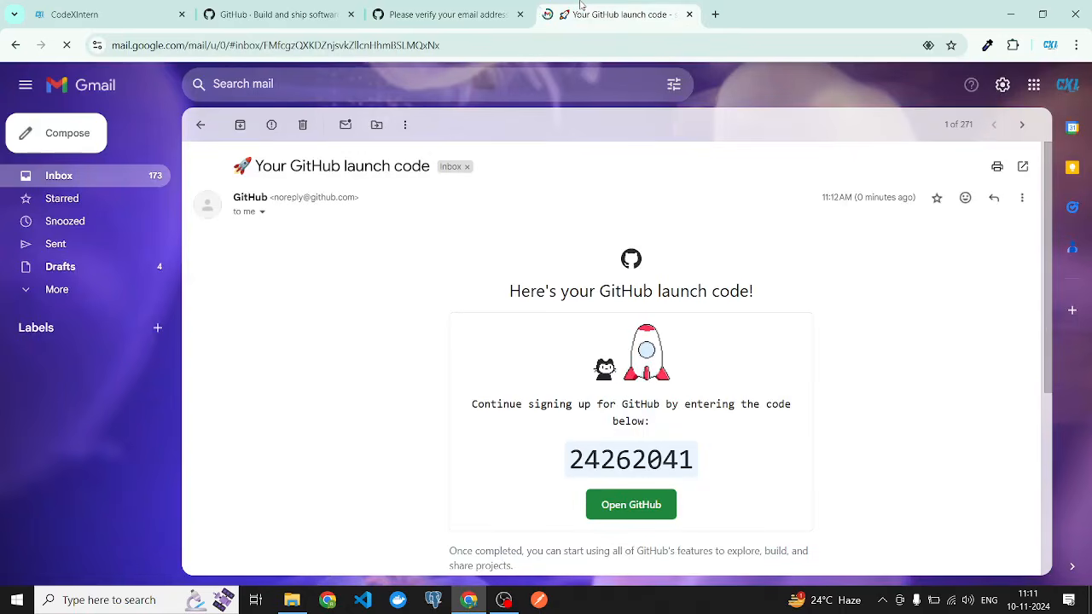
pyautogui.click(407, 15)
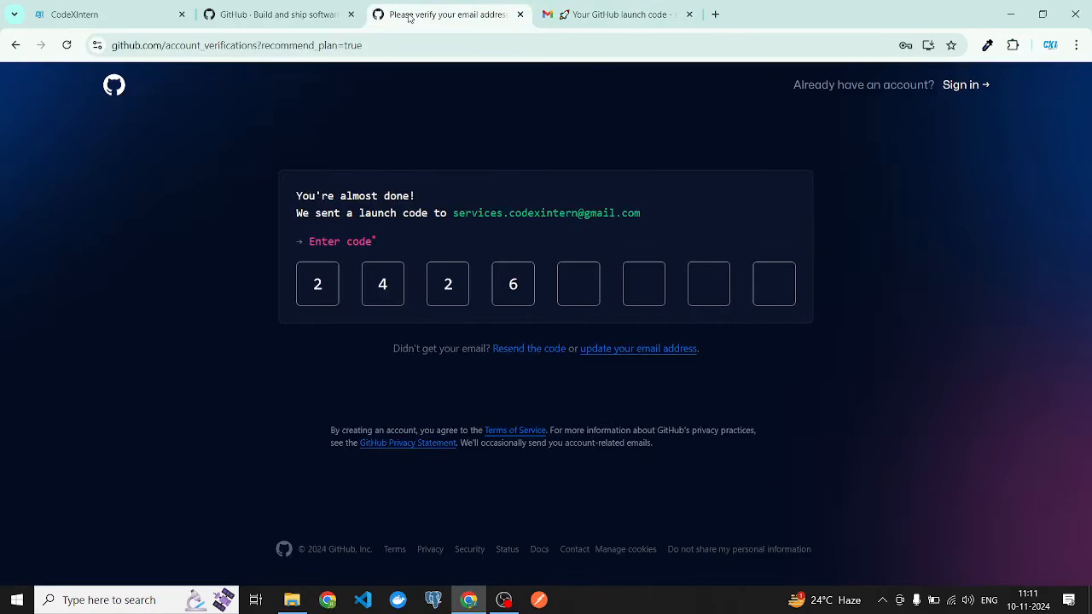
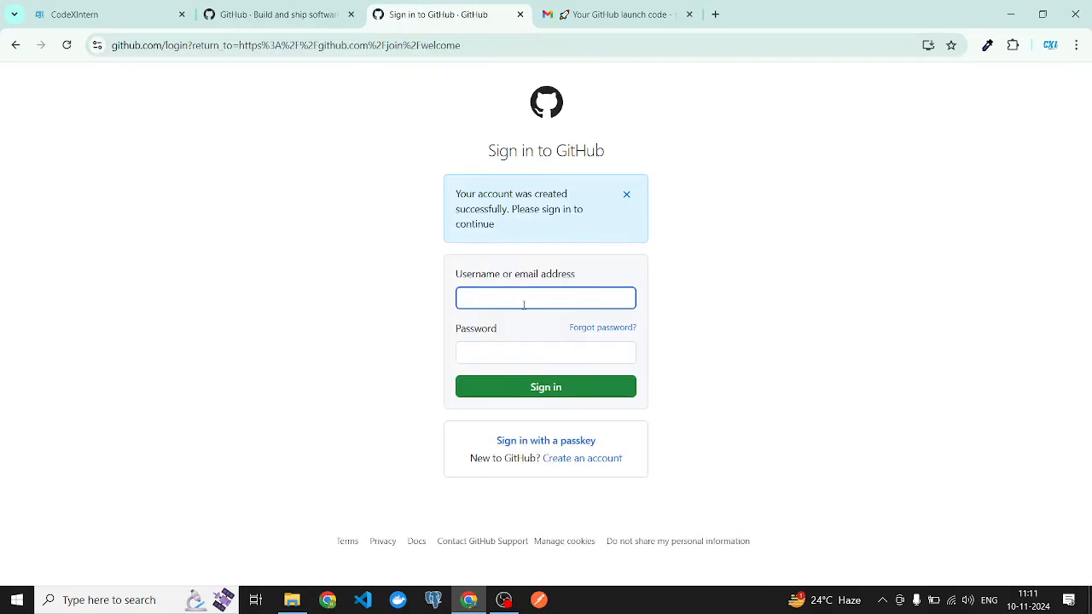
# Step: Sign in to the new GitHub account with its email address and the account password
pyautogui.click(522, 300)
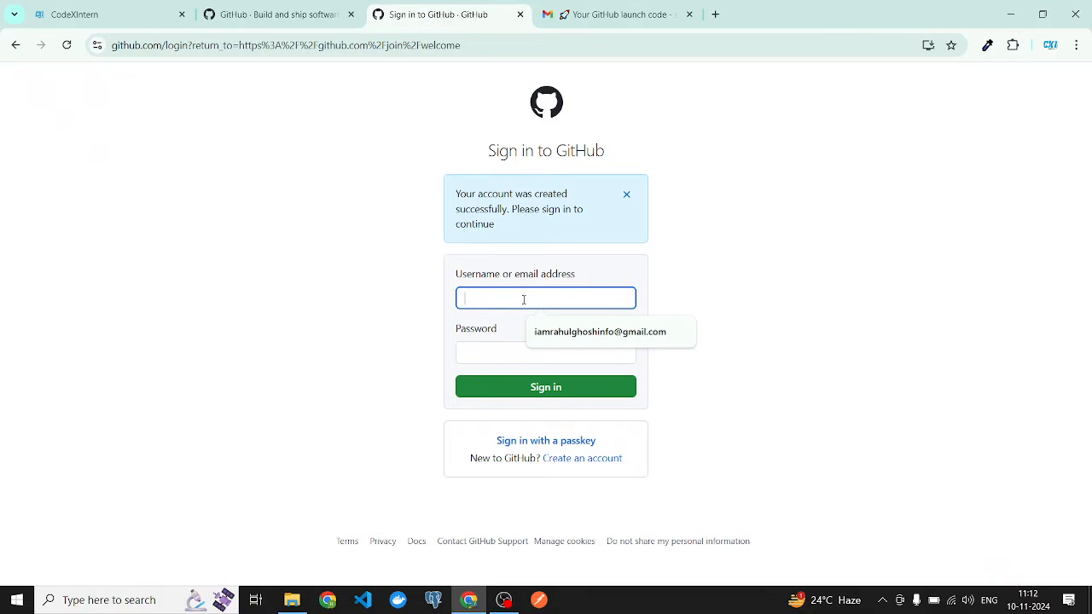
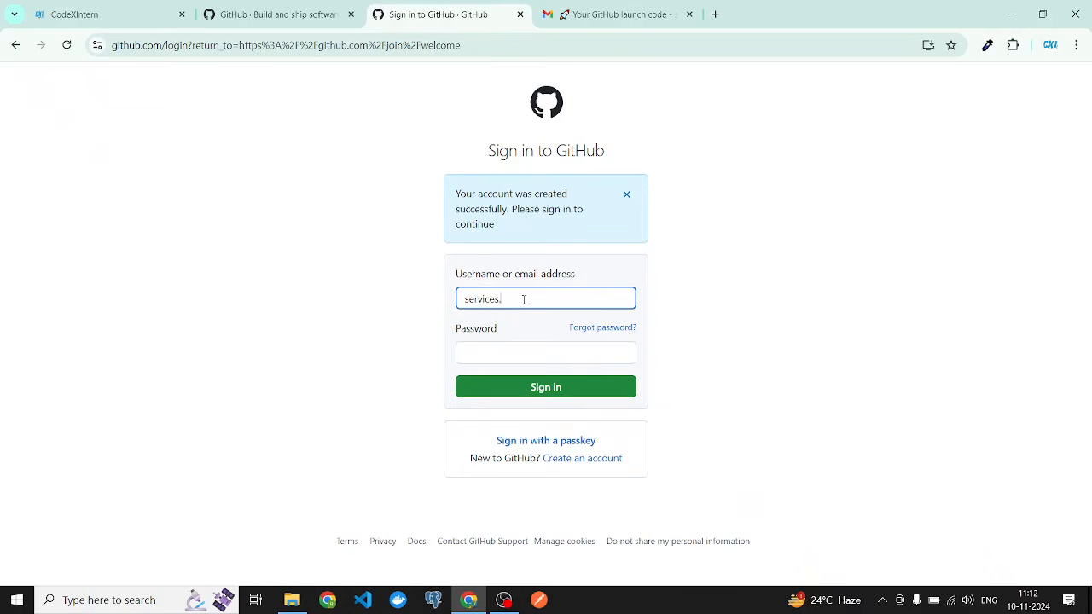
pyautogui.click(518, 345)
pyautogui.write('****')
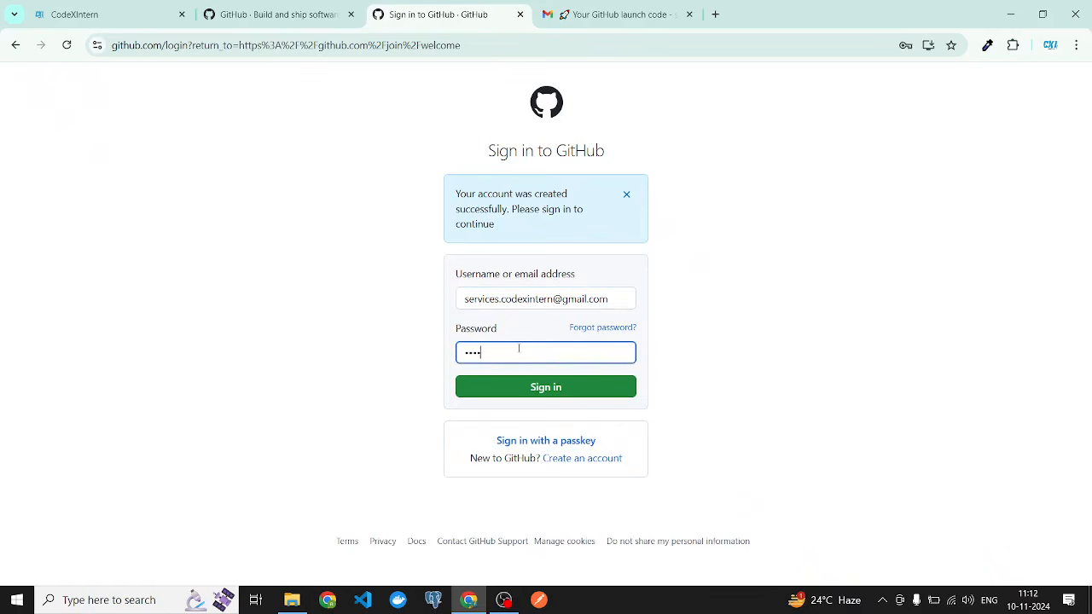
pyautogui.write('****')
pyautogui.click(547, 387)
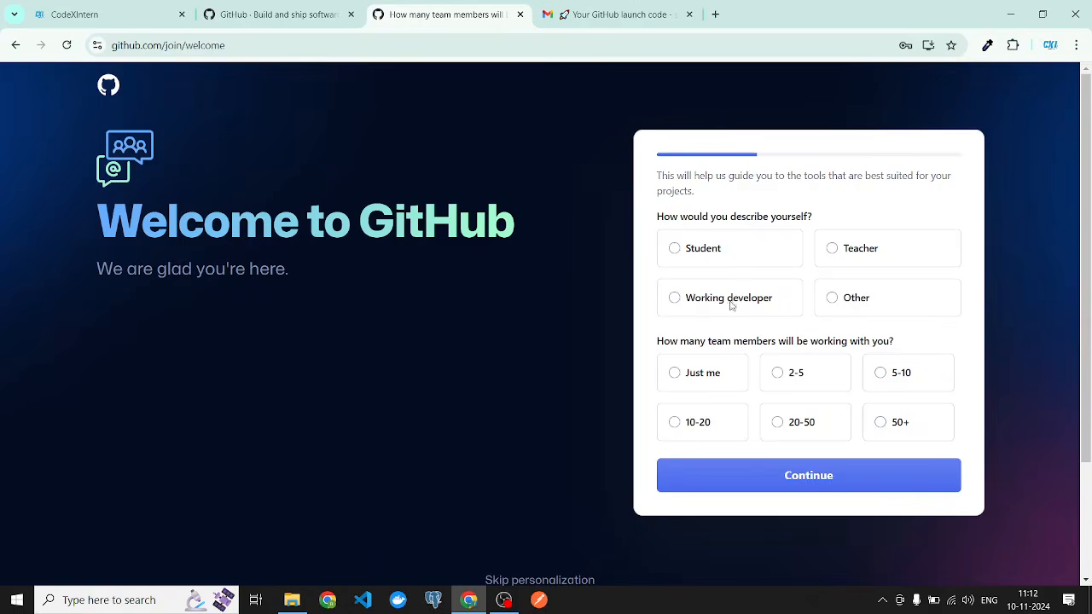
# Step: Answer the welcome survey with Teacher as the role and 2-5 team members, and continue to the following question
pyautogui.click(828, 252)
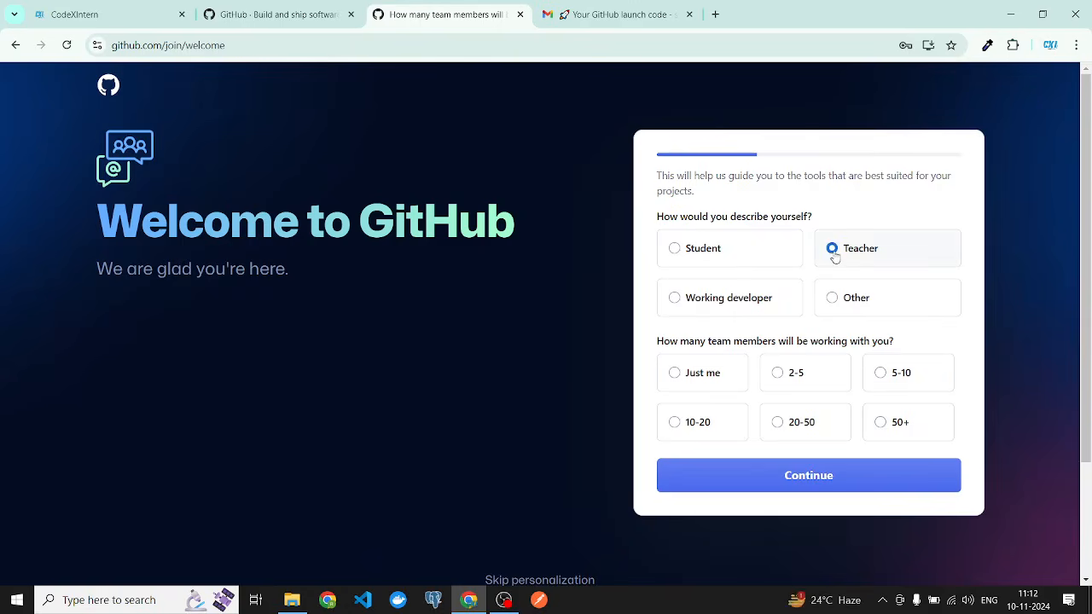
pyautogui.click(793, 385)
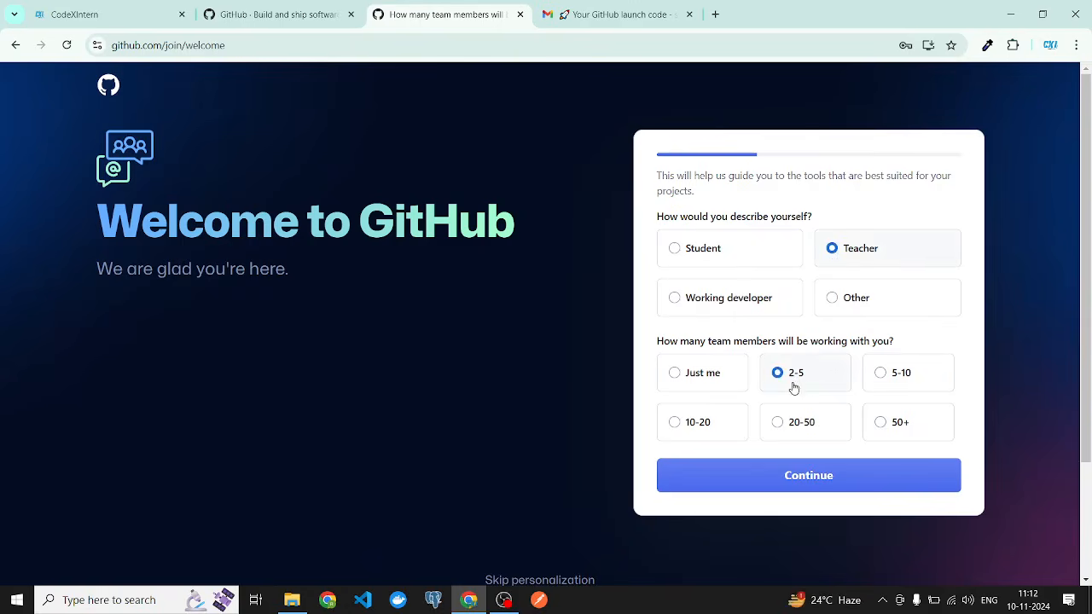
pyautogui.click(798, 477)
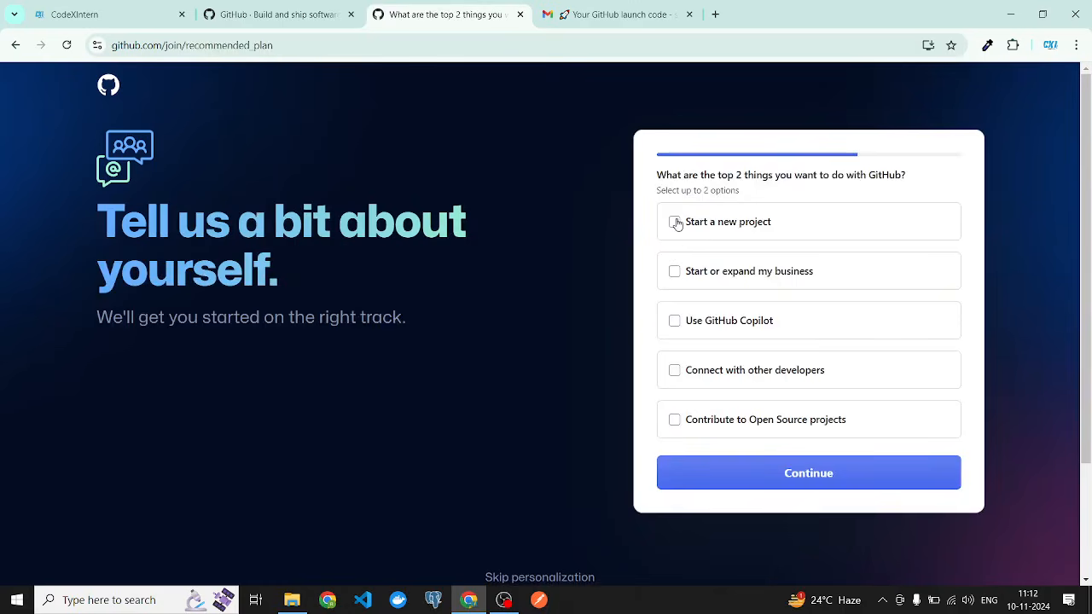
# Step: Continue past the question about the top things to do with GitHub and choose to continue for free
pyautogui.click(755, 480)
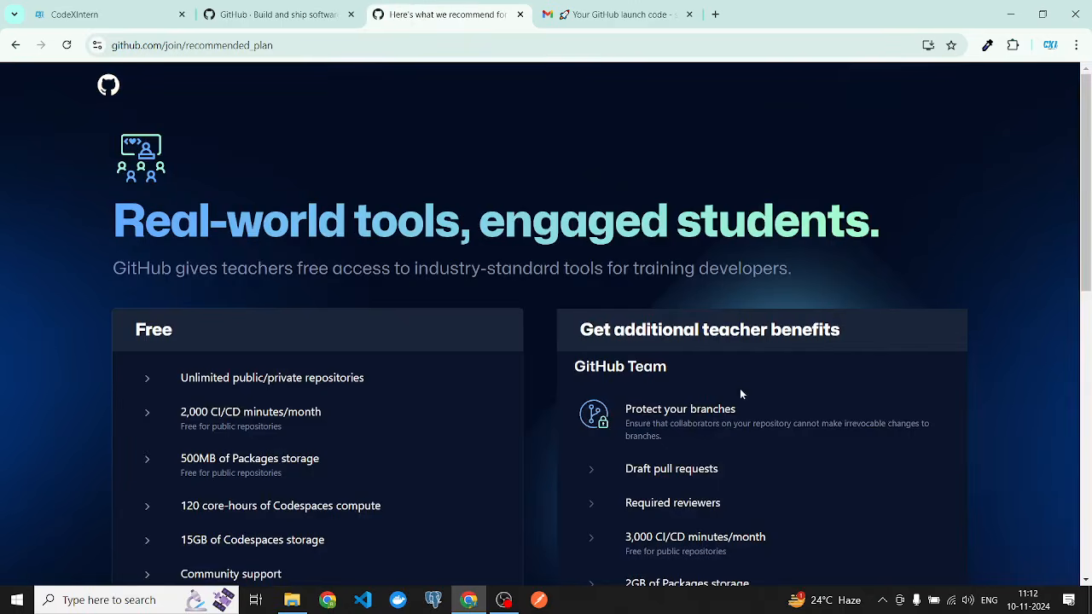
pyautogui.scroll(-7, 443, 352)
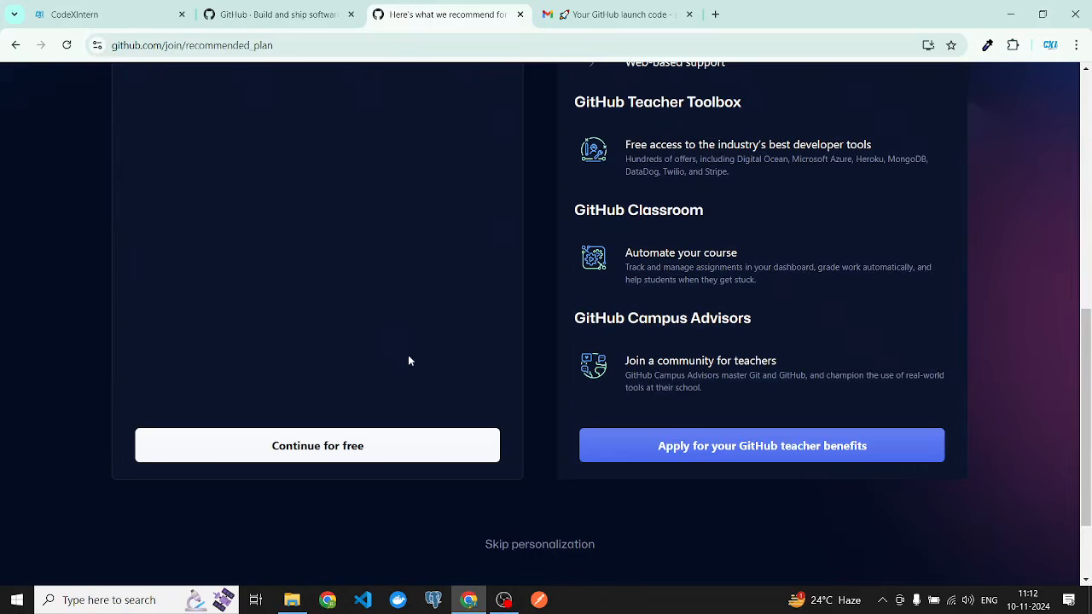
pyautogui.click(337, 463)
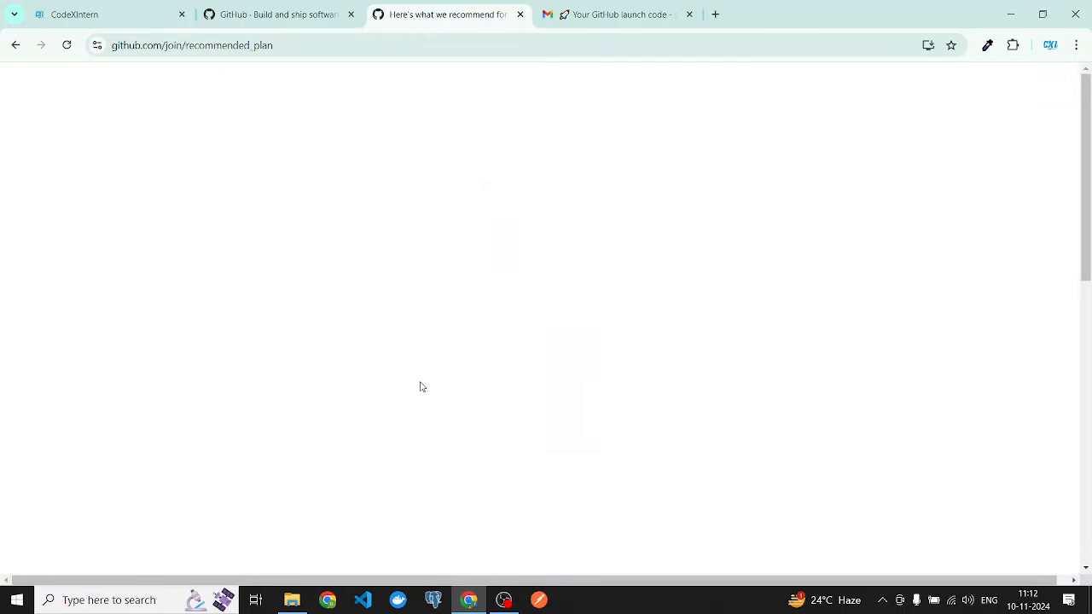
pyautogui.scroll(-2, 461, 359)
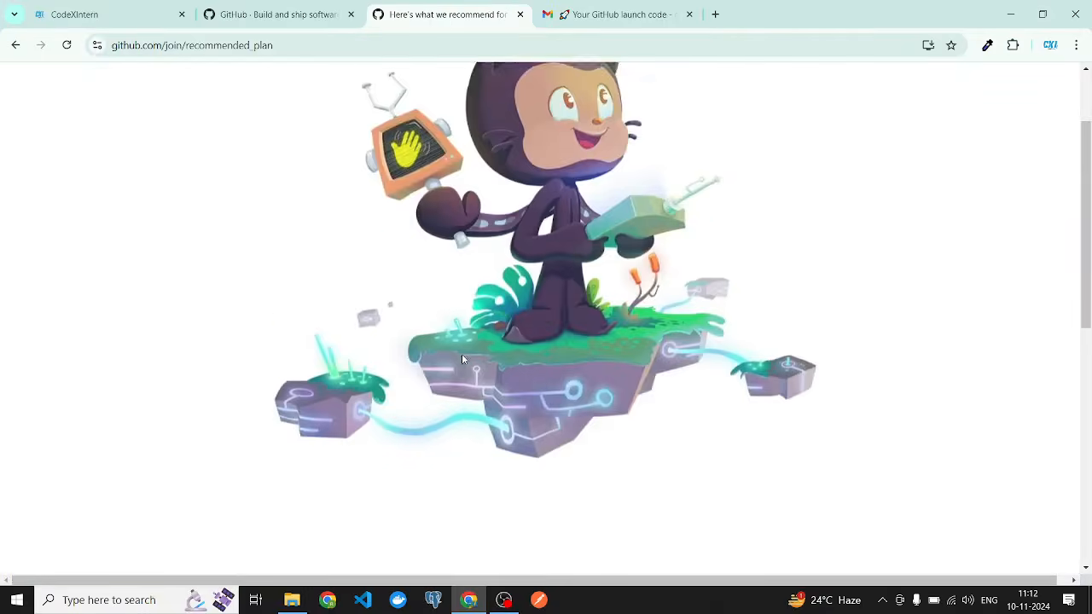
pyautogui.scroll(-1, 461, 355)
pyautogui.scroll(2, 462, 355)
pyautogui.scroll(-8, 461, 355)
pyautogui.scroll(4, 462, 355)
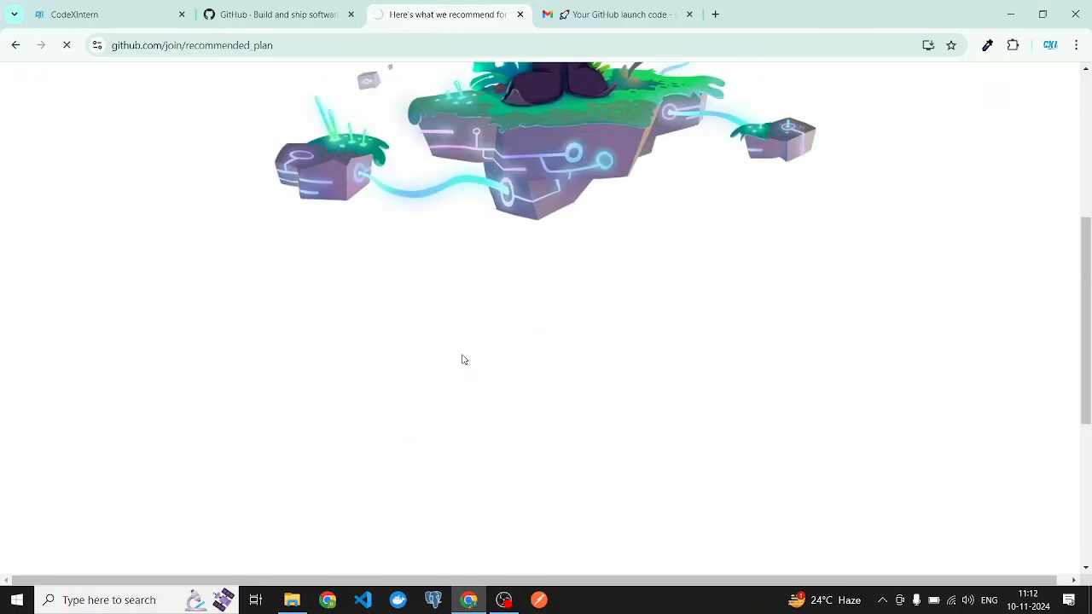
pyautogui.scroll(4, 462, 359)
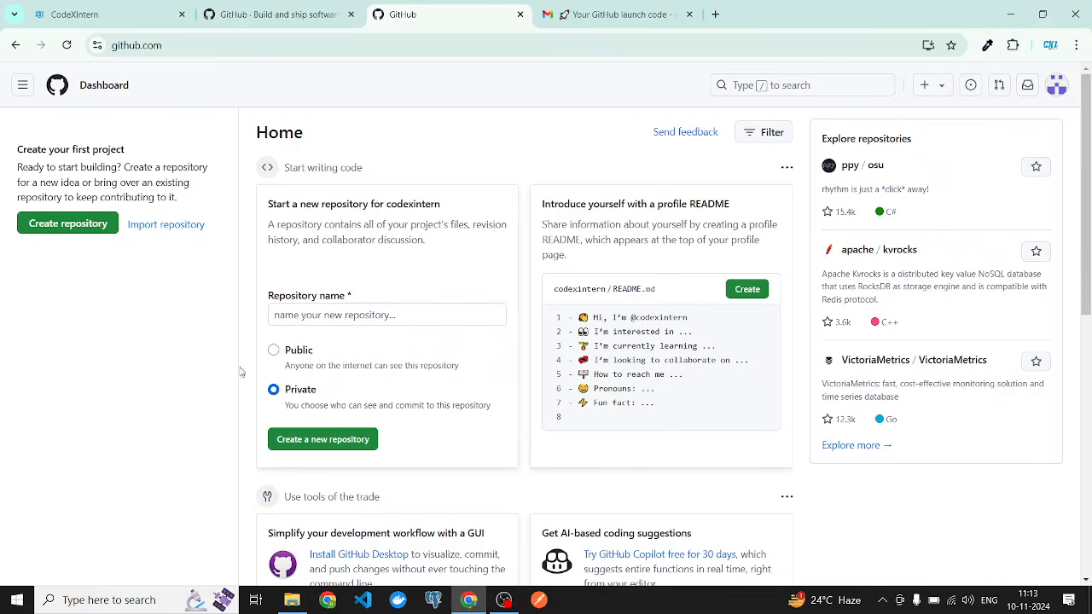
# Step: Create a new public repository named YouTube-Video-Downloader
pyautogui.click(90, 226)
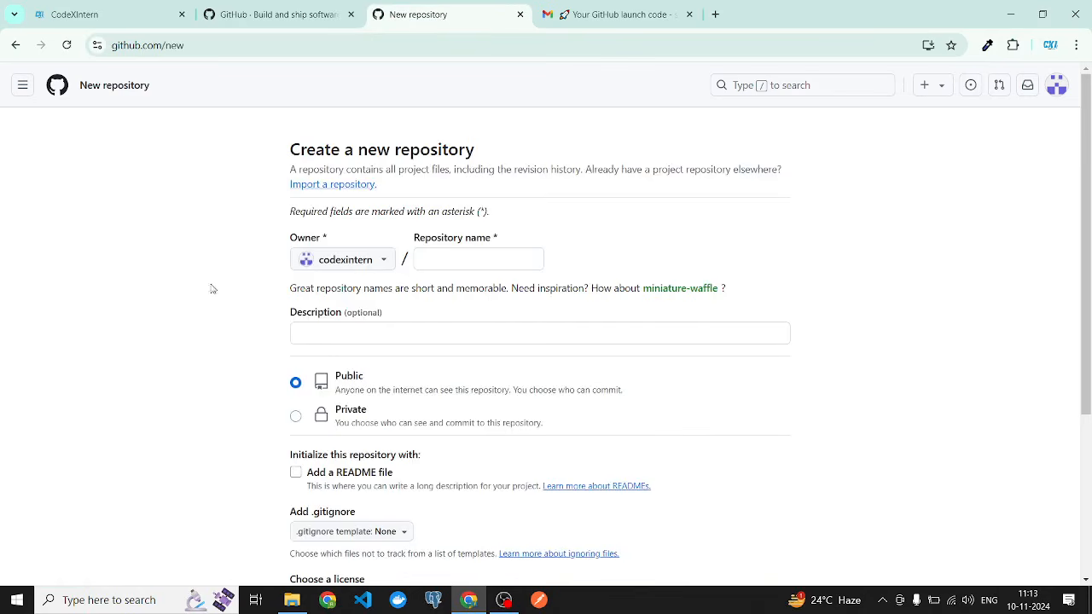
pyautogui.click(436, 254)
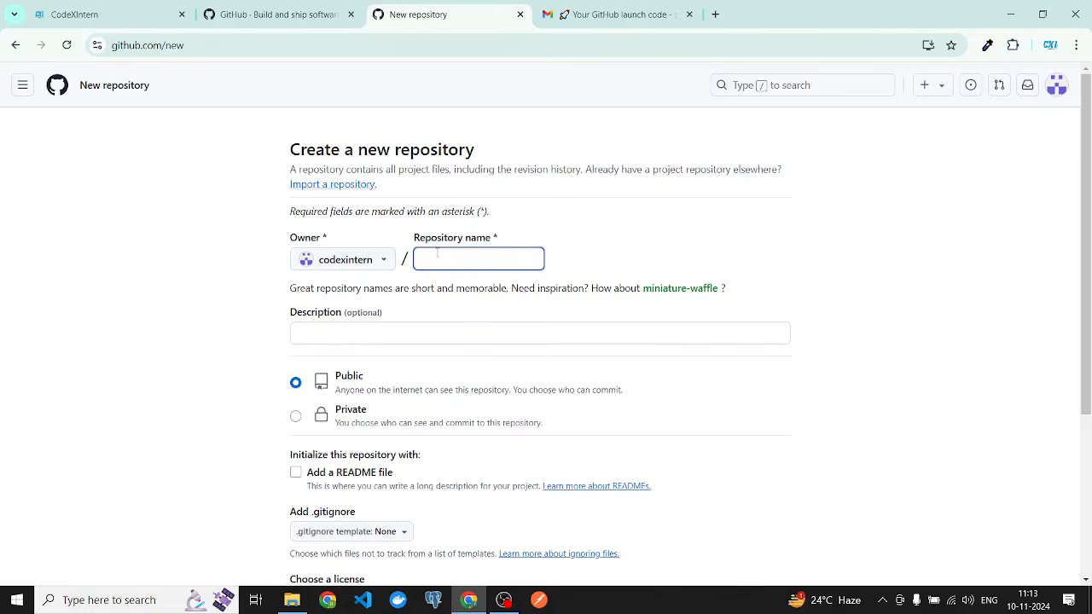
pyautogui.write('YouTub')
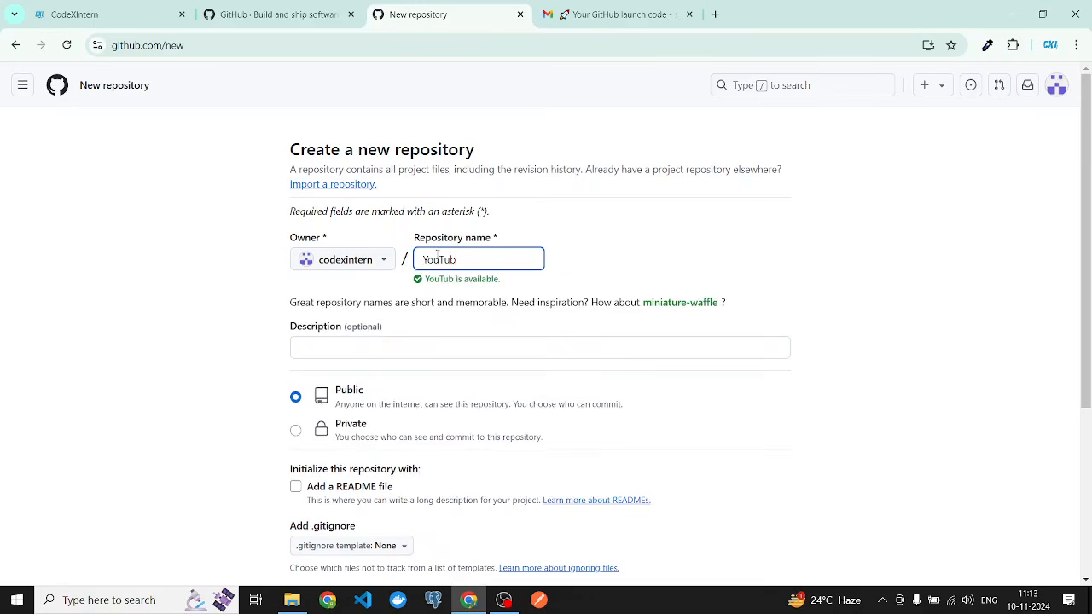
pyautogui.write('e Video')
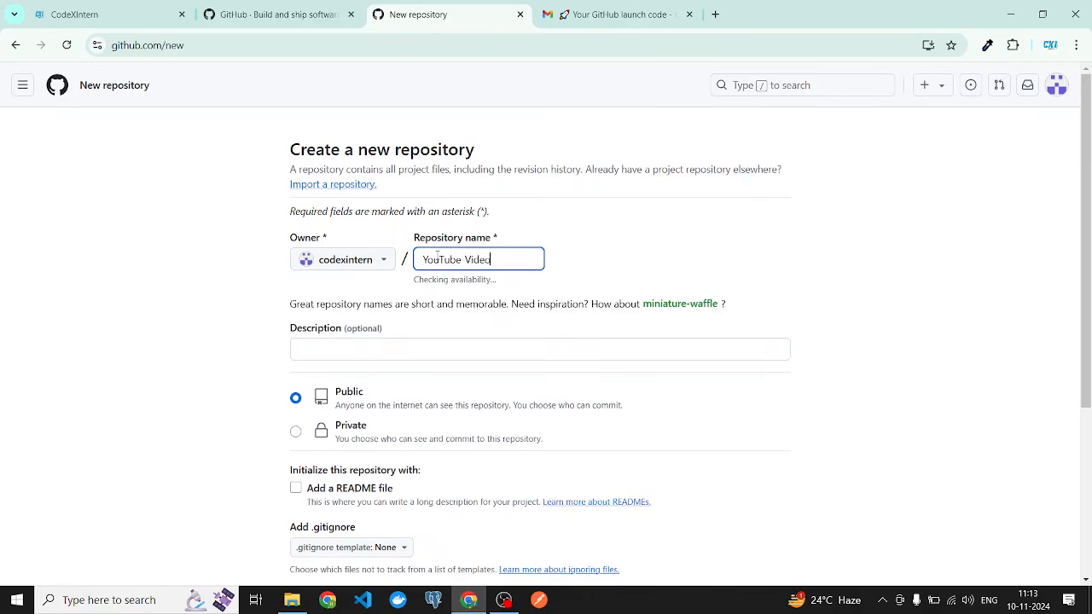
pyautogui.write('_D')
pyautogui.press('BackSpace')
pyautogui.press('BackSpace')
pyautogui.write('o Downloader')
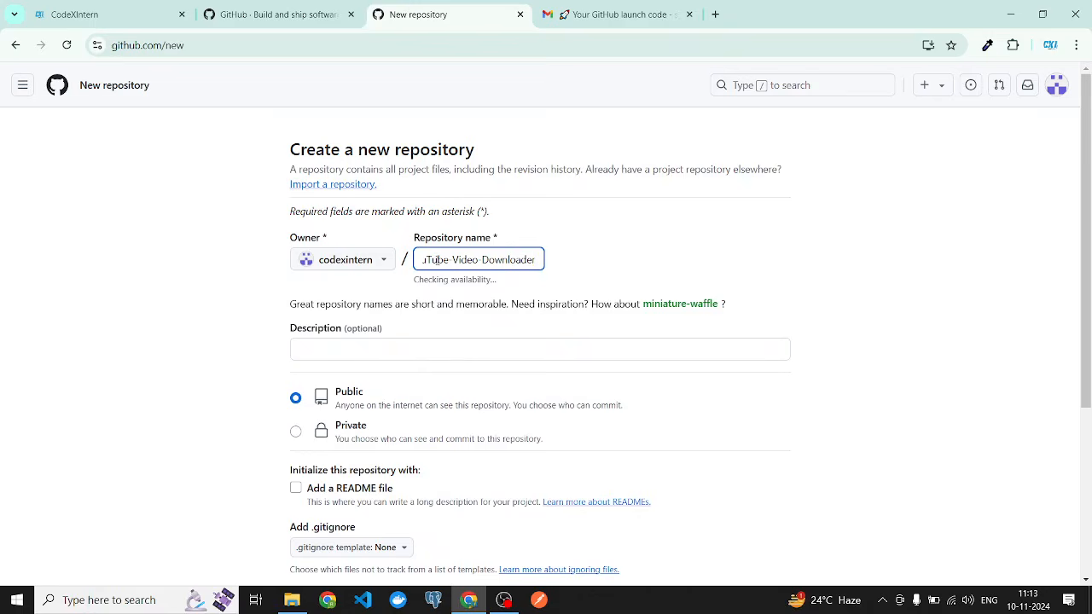
pyautogui.scroll(-3, 458, 276)
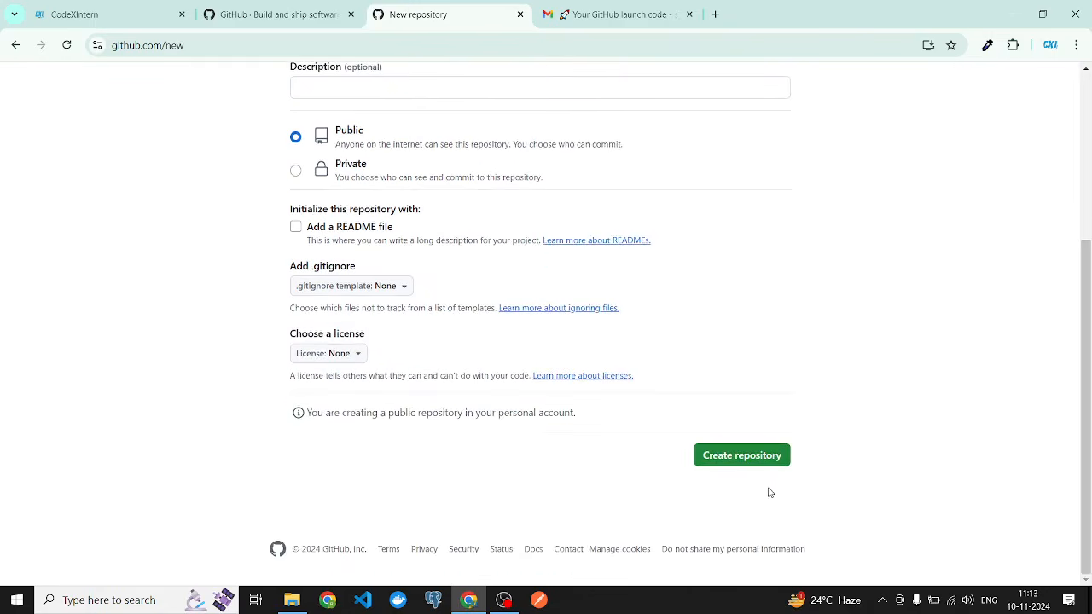
pyautogui.click(730, 457)
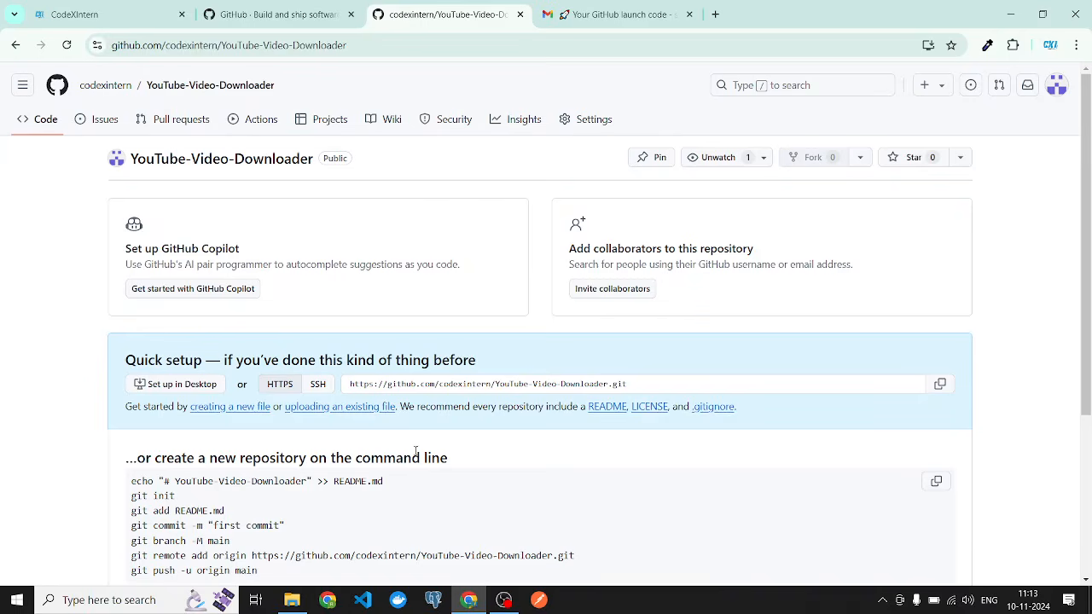
# Step: Open the repository's page for uploading existing files, and switch to File Explorer to delete node_modules from the video-downloader folder in FNWD_NOV
pyautogui.click(339, 409)
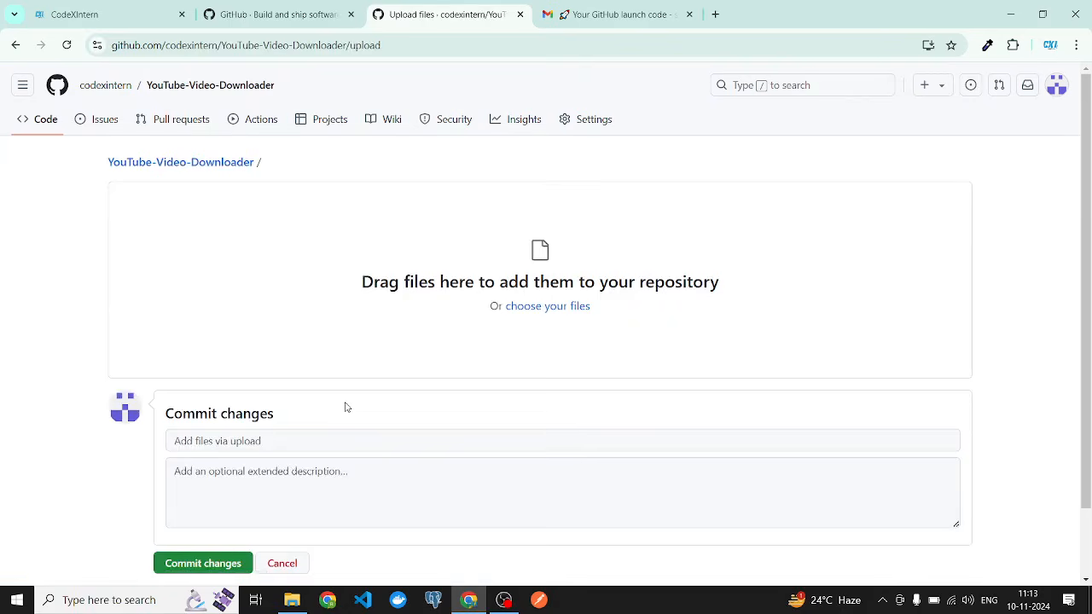
pyautogui.click(292, 599)
pyautogui.click(522, 303)
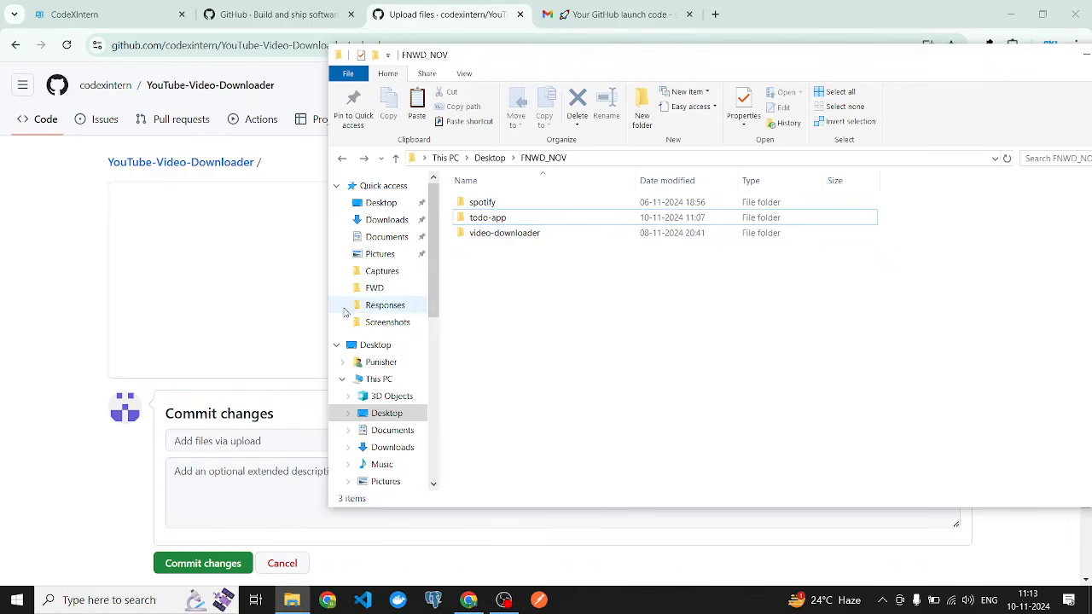
pyautogui.doubleClick(547, 235)
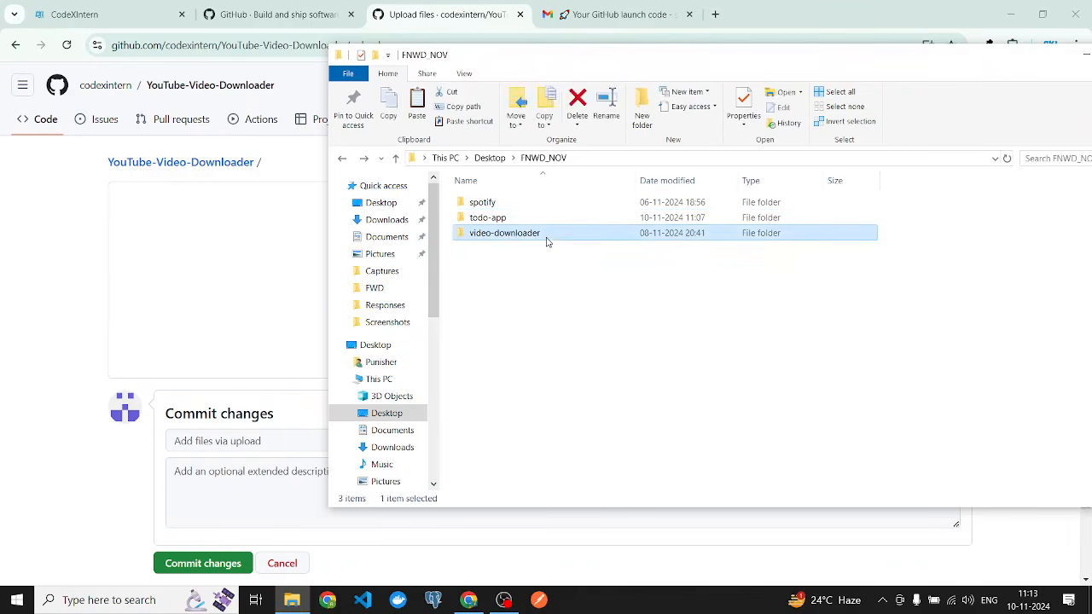
pyautogui.click(490, 208)
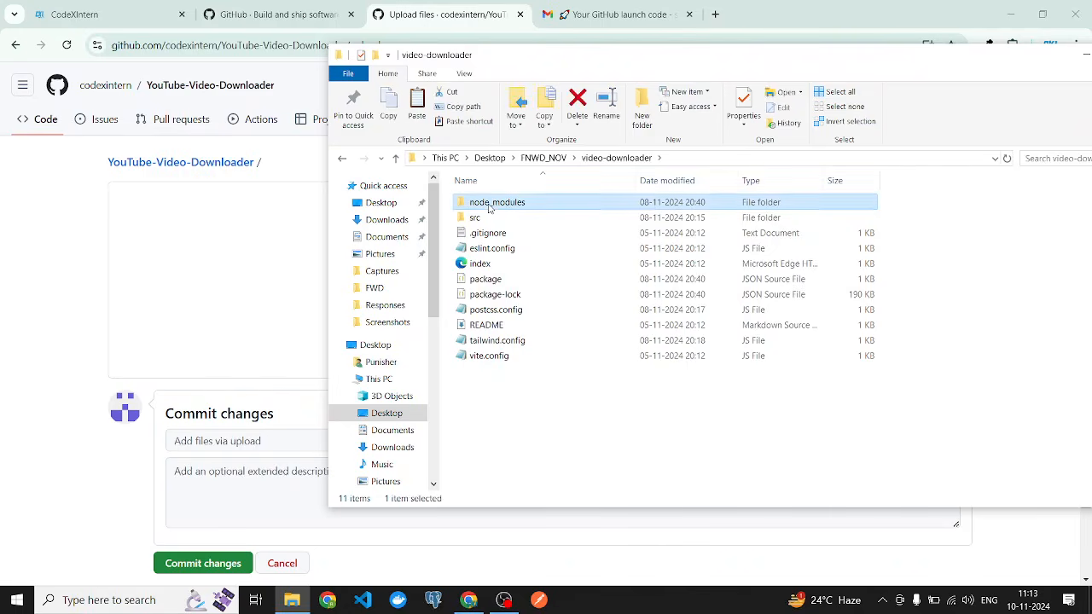
pyautogui.rightClick(489, 205)
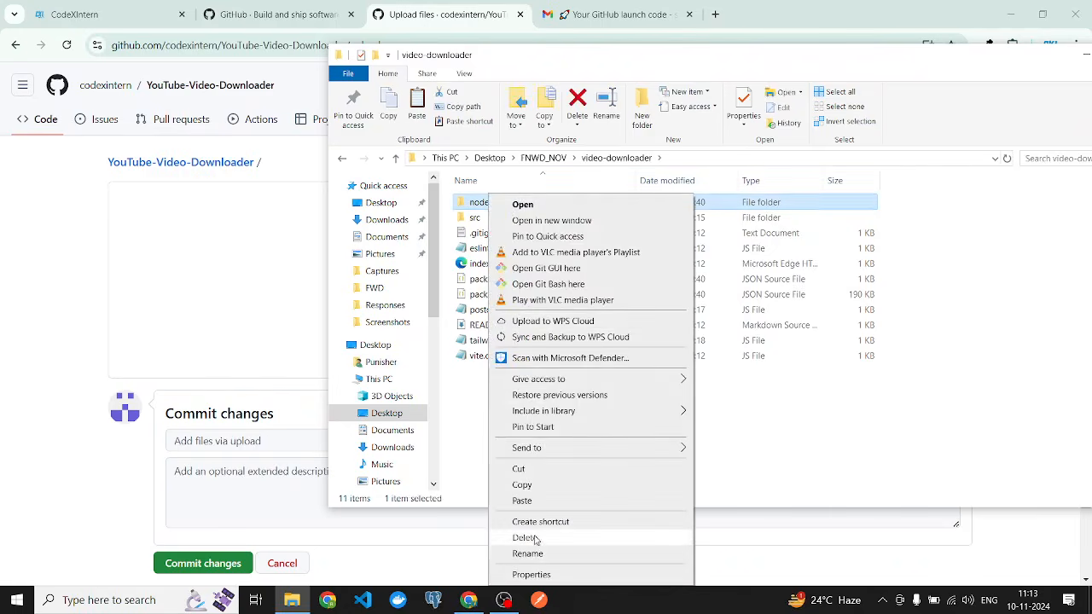
pyautogui.click(524, 537)
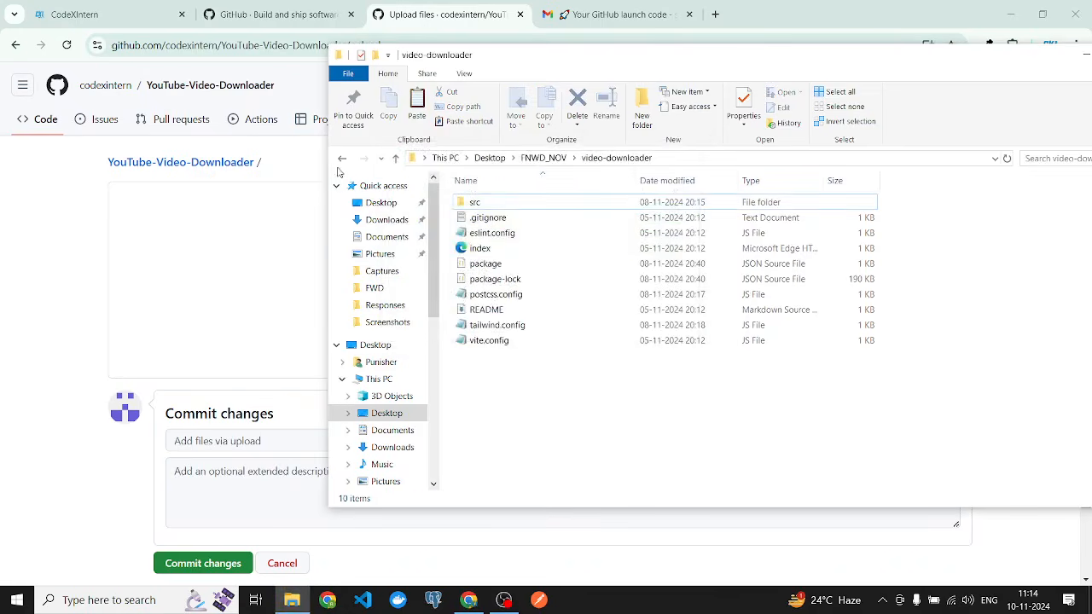
# Step: Go back to the FNWD_NOV folder and add the whole video-downloader folder to the GitHub upload area
pyautogui.click(340, 162)
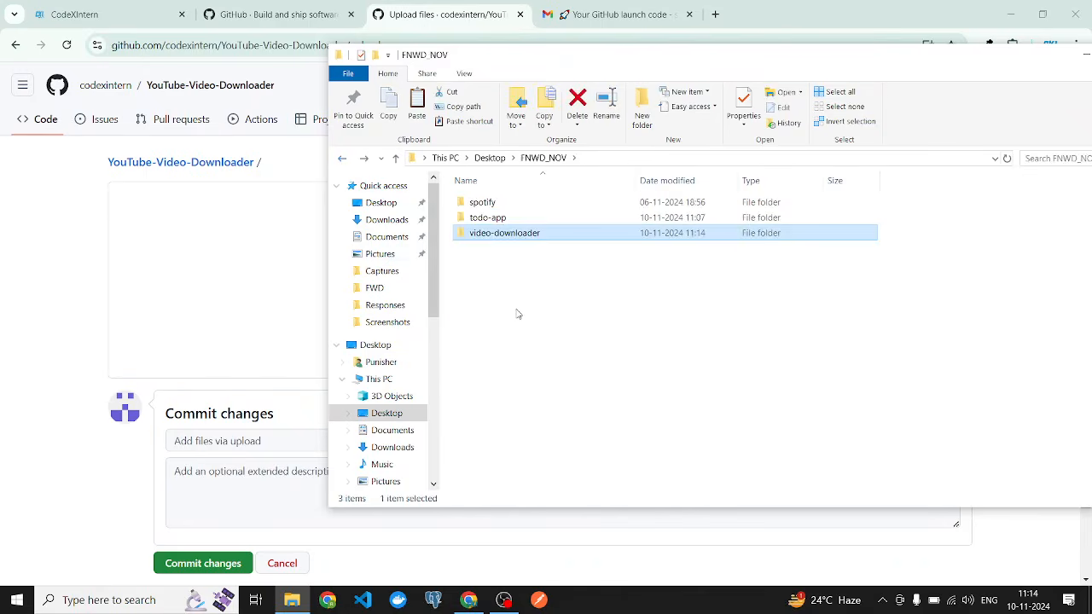
pyautogui.click(515, 312)
pyautogui.moveTo(490, 233); pyautogui.dragTo(266, 278)
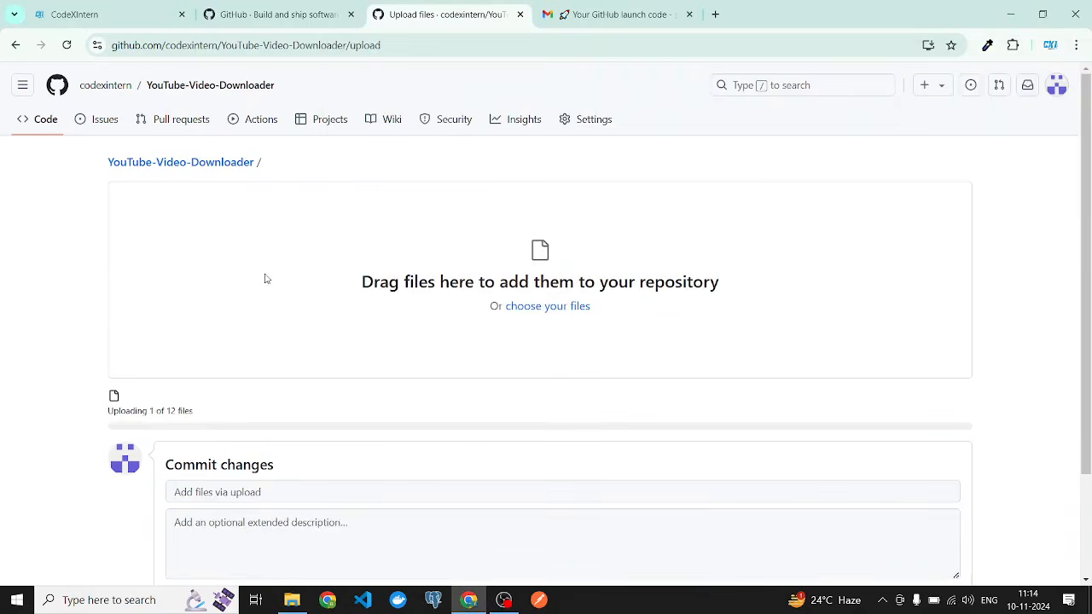
# Step: Review the list of uploaded video-downloader files and commit them to the repository with the default message
pyautogui.scroll(-2, 265, 278)
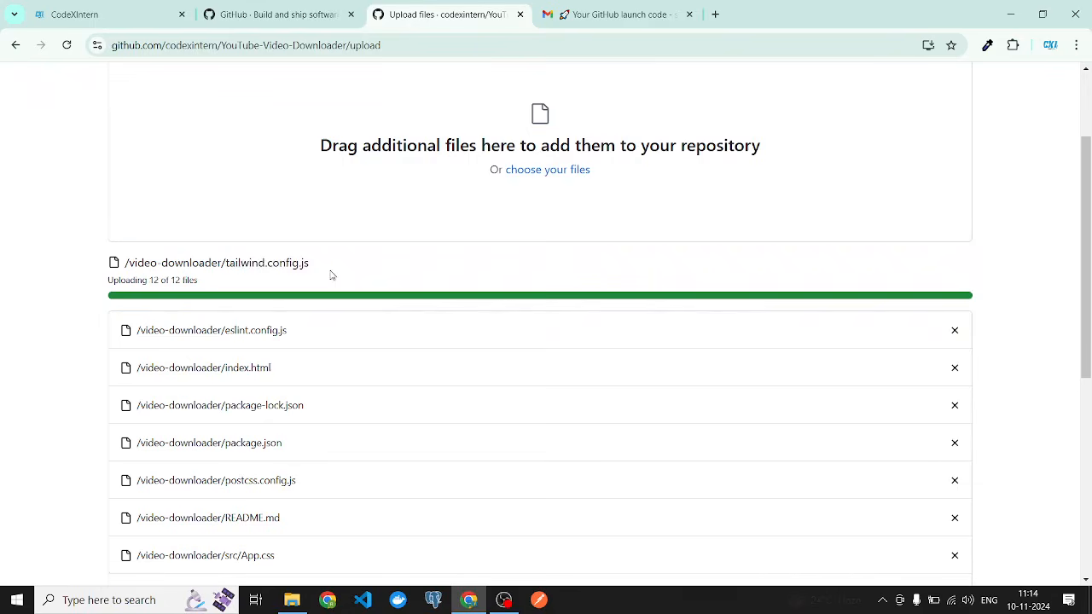
pyautogui.scroll(-4, 339, 246)
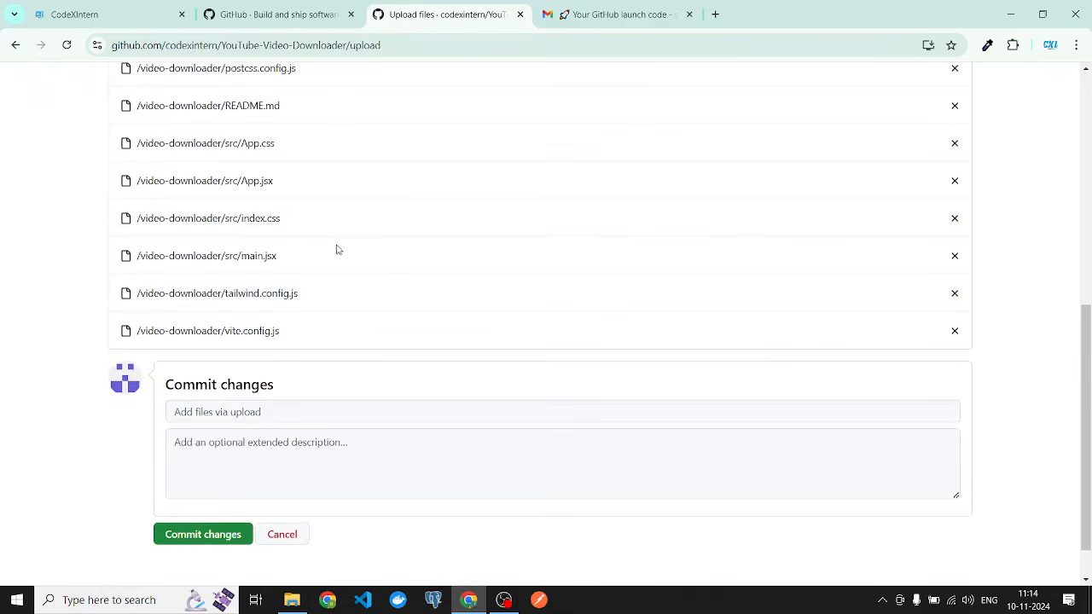
pyautogui.scroll(3, 333, 344)
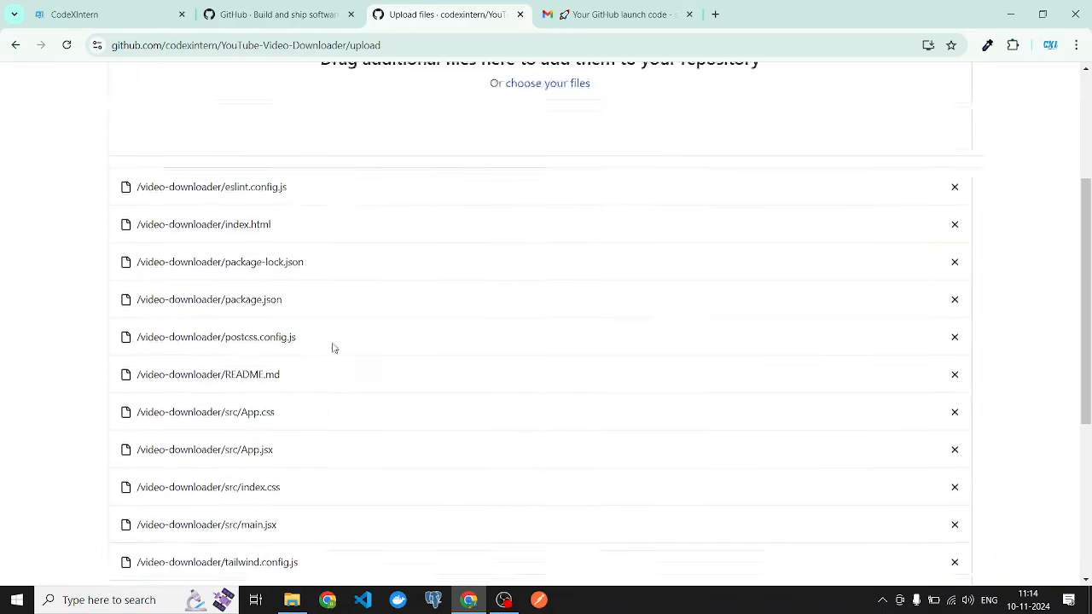
pyautogui.scroll(-3, 409, 398)
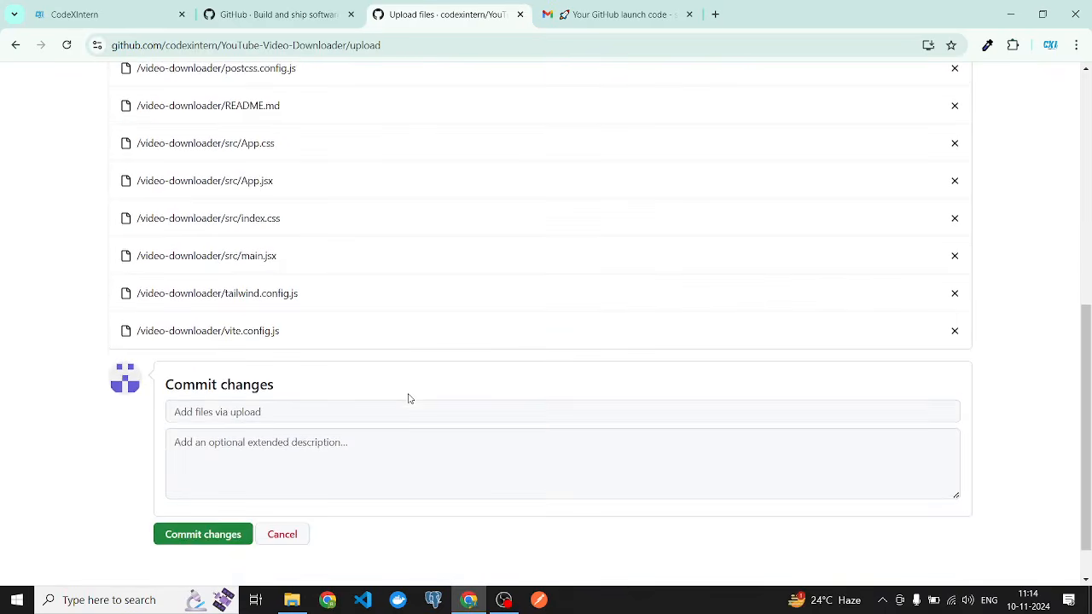
pyautogui.scroll(-1, 408, 398)
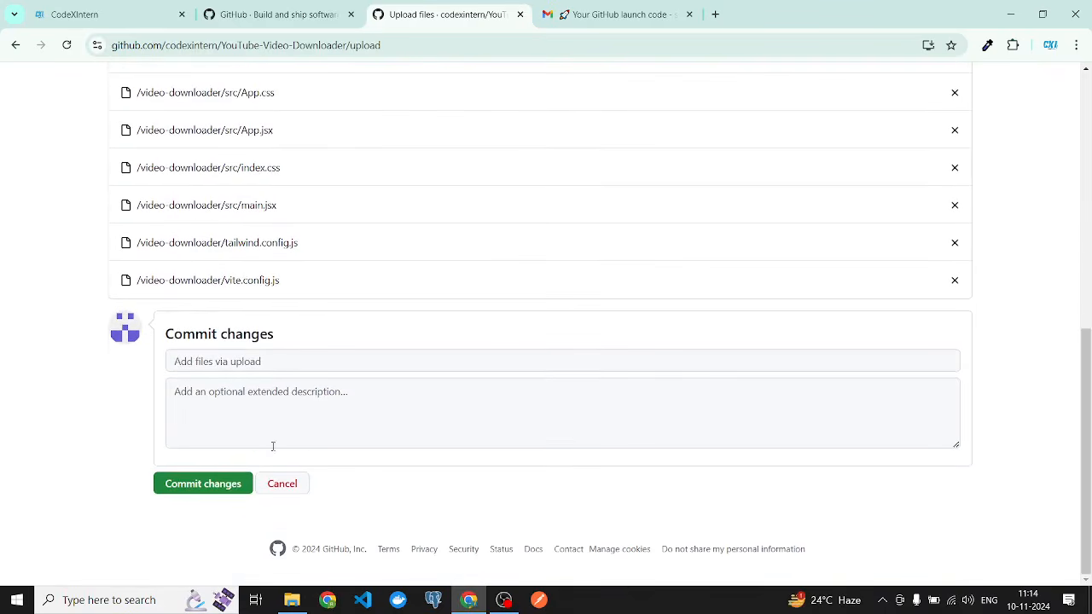
pyautogui.click(209, 489)
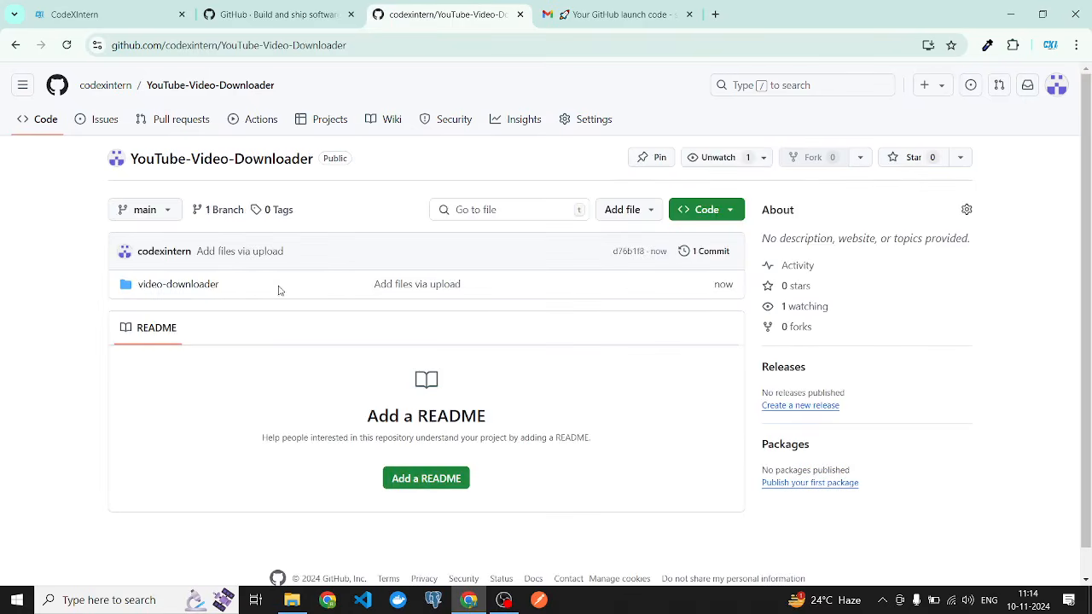
# Step: Inspect the contents of the repository's video-downloader folder and its src subfolder, and return to video-downloader
pyautogui.click(204, 290)
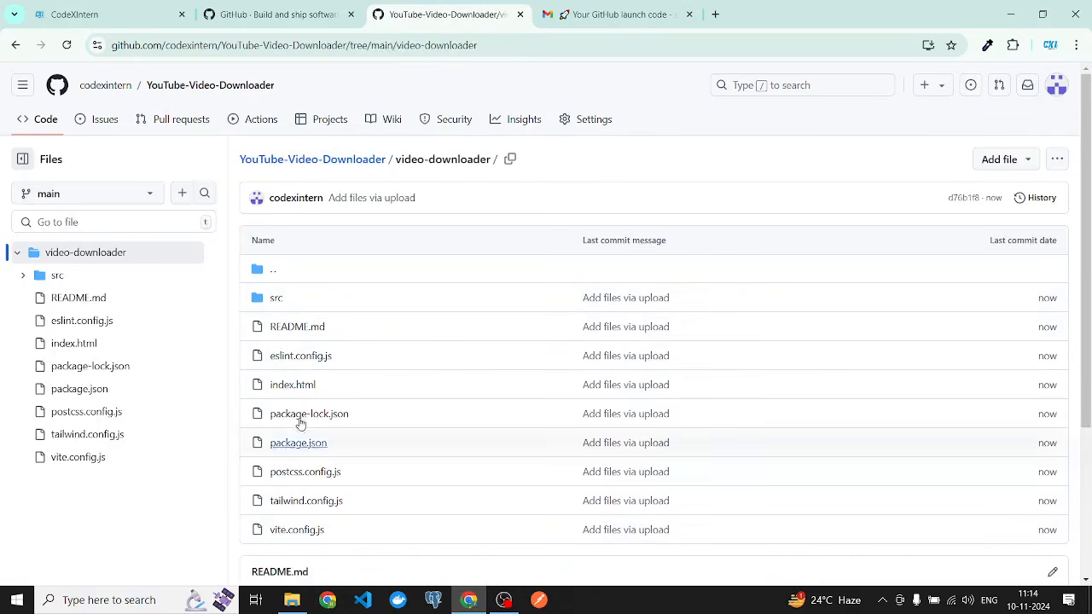
pyautogui.click(275, 299)
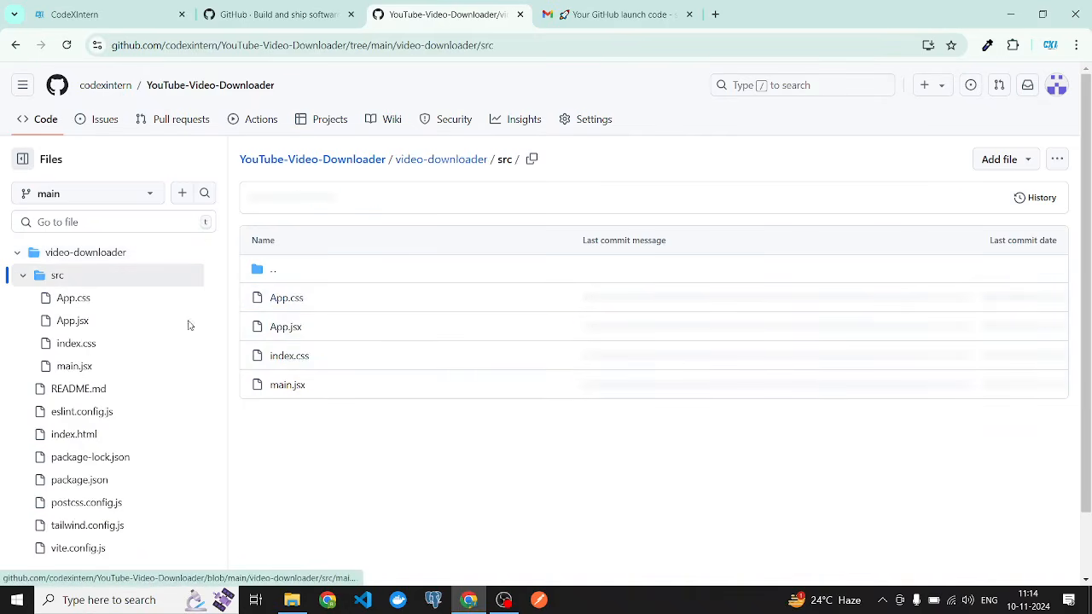
pyautogui.click(16, 47)
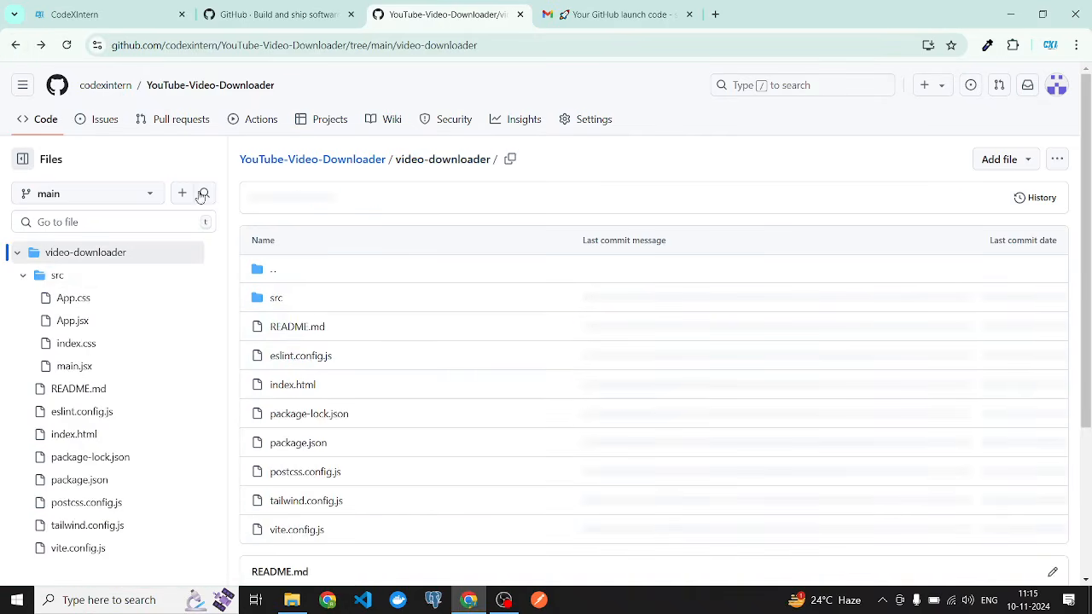